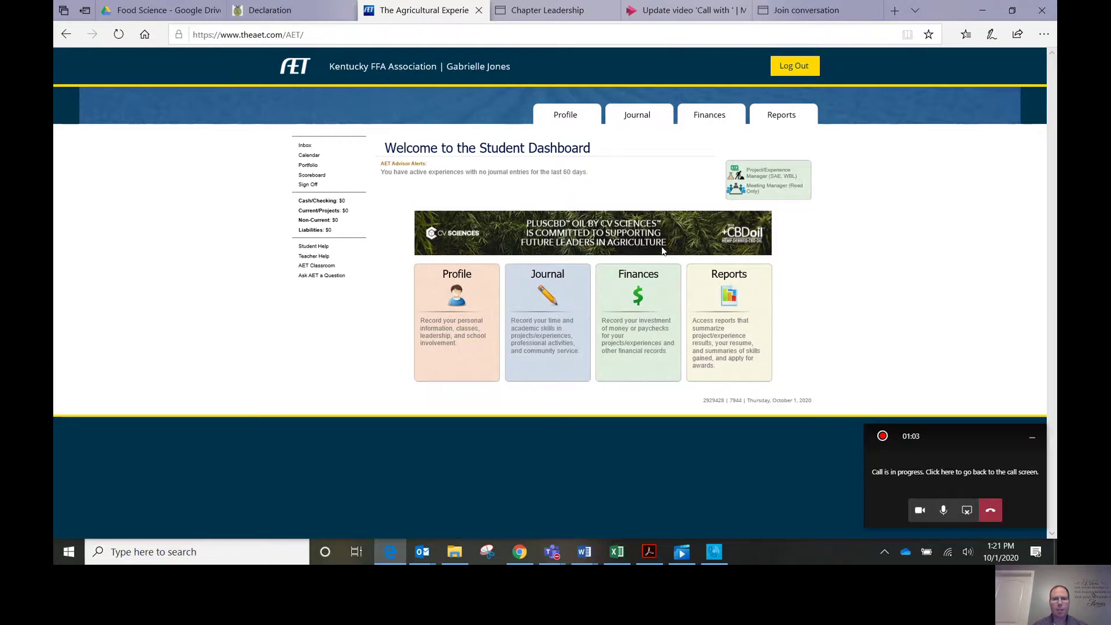
# Step: Open a blank New Income Transaction form through Finances > SAE Cash entries > Enter cash income
pyautogui.click(644, 322)
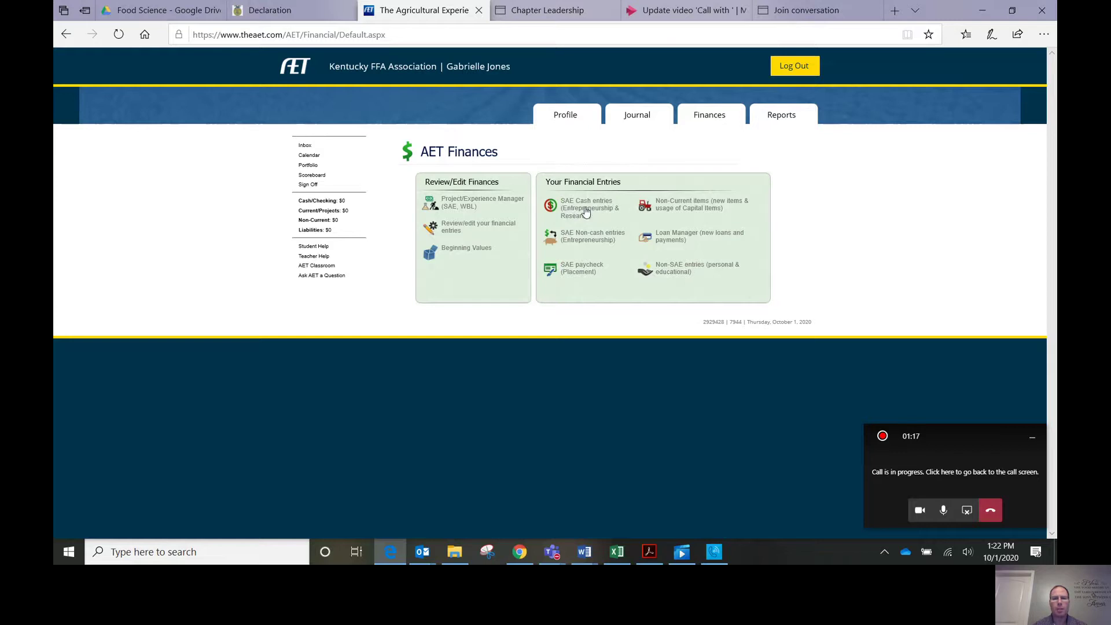
pyautogui.click(582, 211)
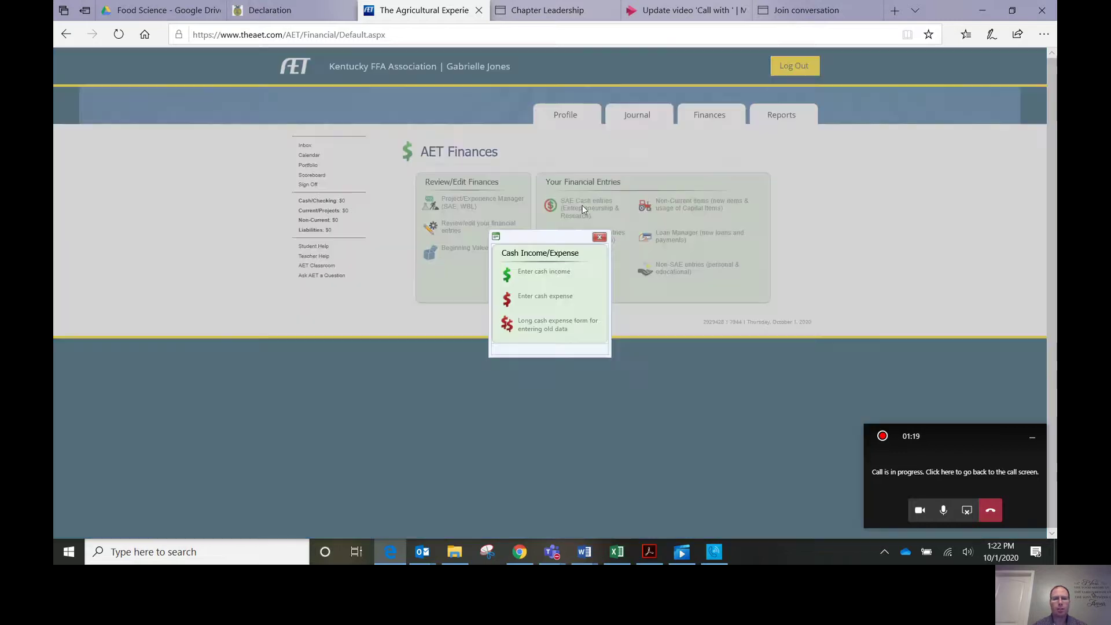
pyautogui.click(554, 276)
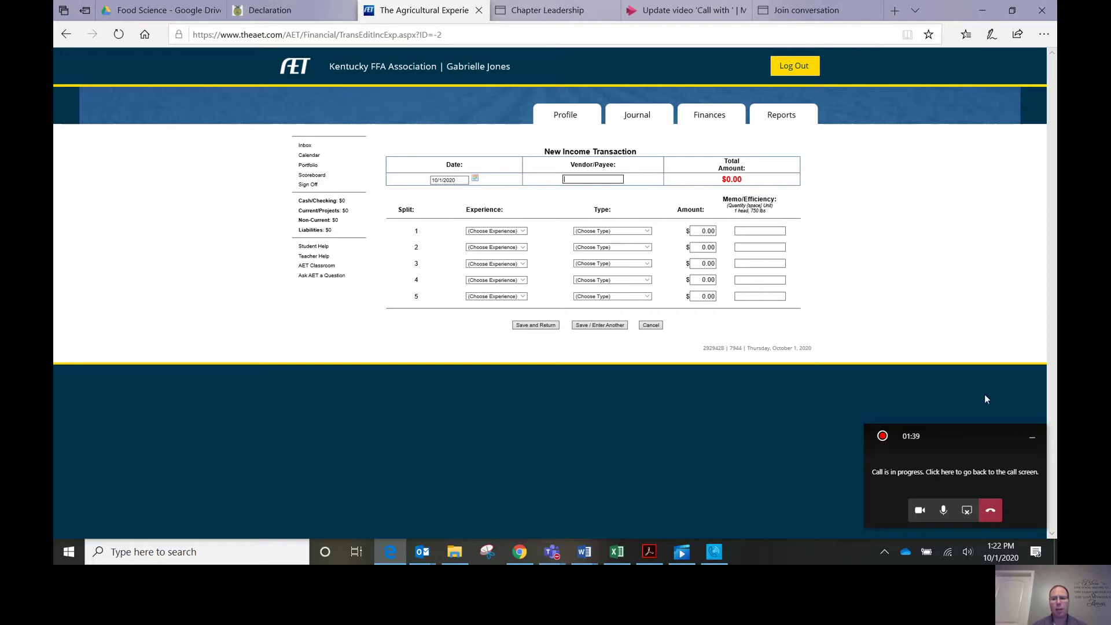
# Step: Enter the buyer as vendor, set split 1 to Poultry Production, Cash/Market Sale, $6, then save
pyautogui.click(1032, 437)
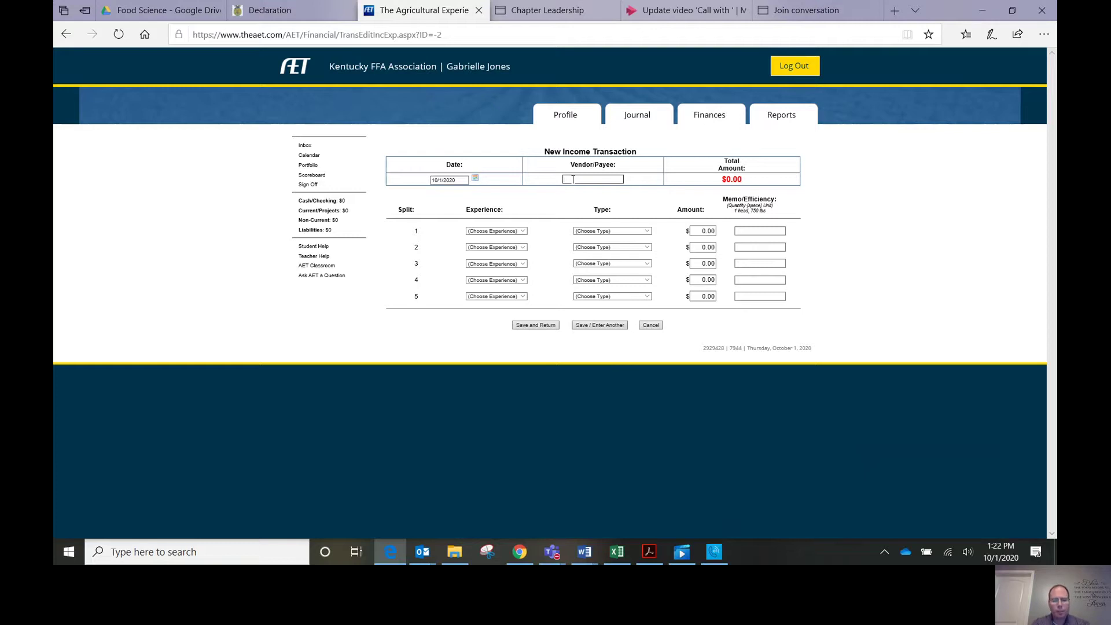
pyautogui.click(523, 232)
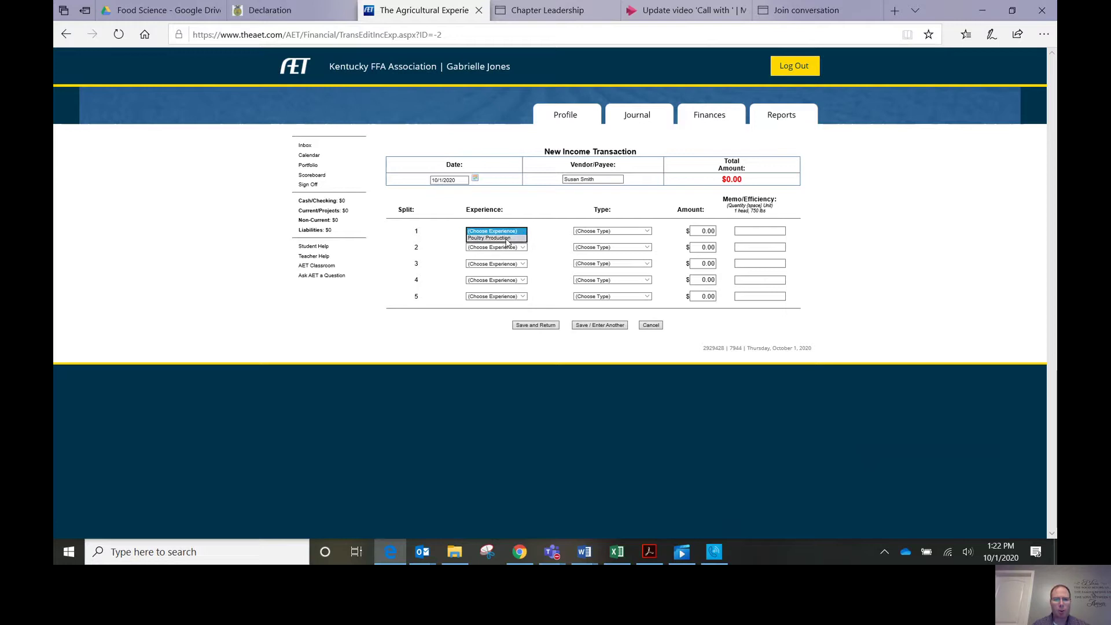
pyautogui.click(508, 238)
pyautogui.click(646, 231)
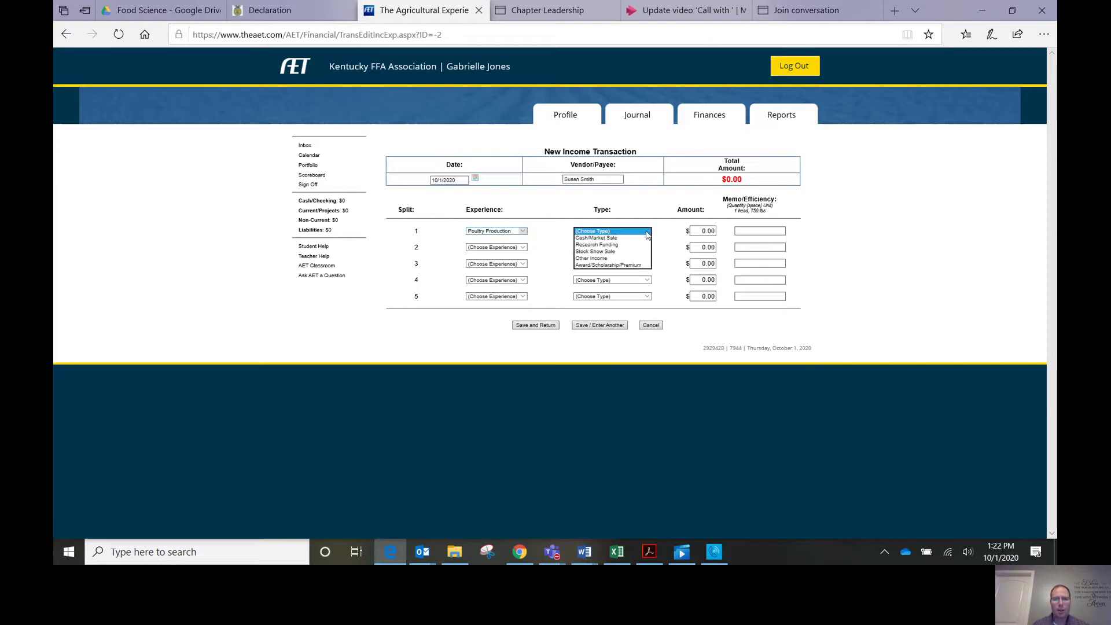
pyautogui.click(624, 238)
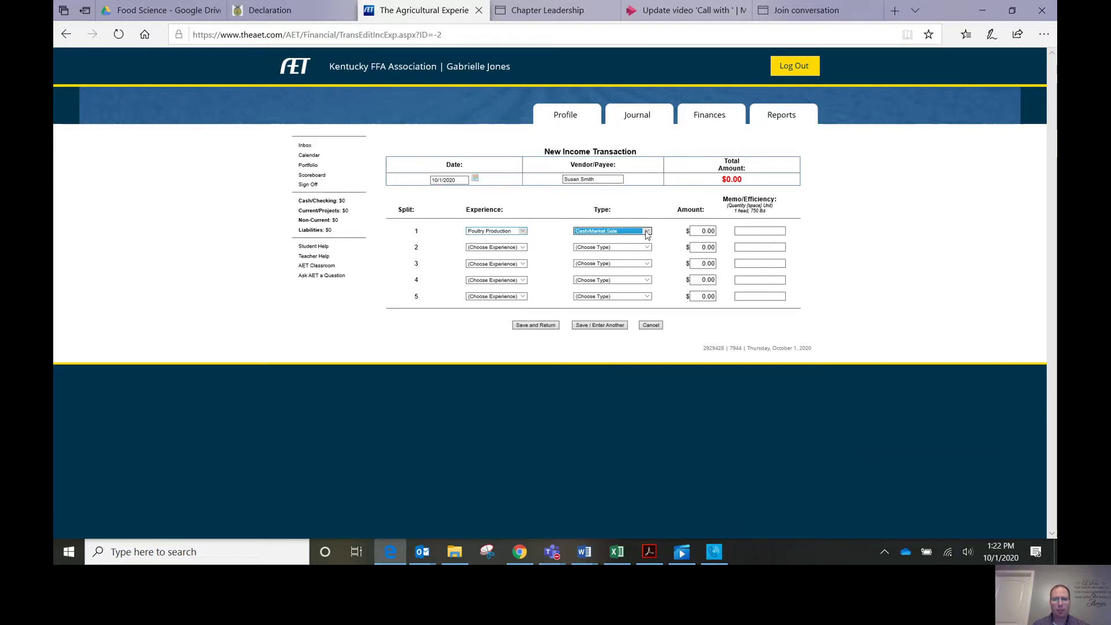
pyautogui.click(700, 231)
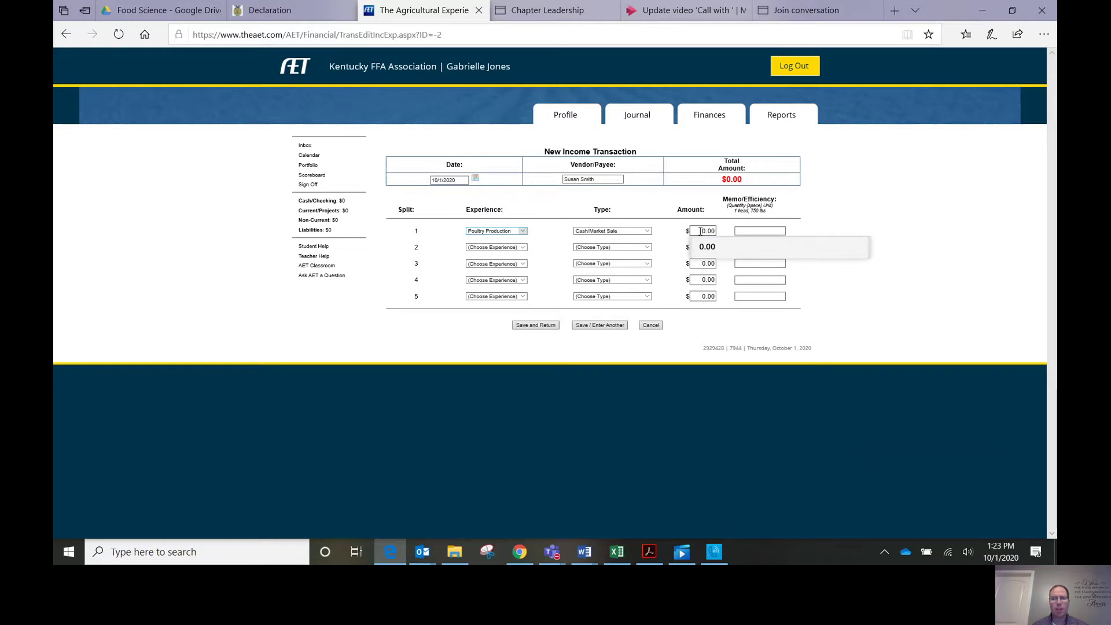
pyautogui.write('6')
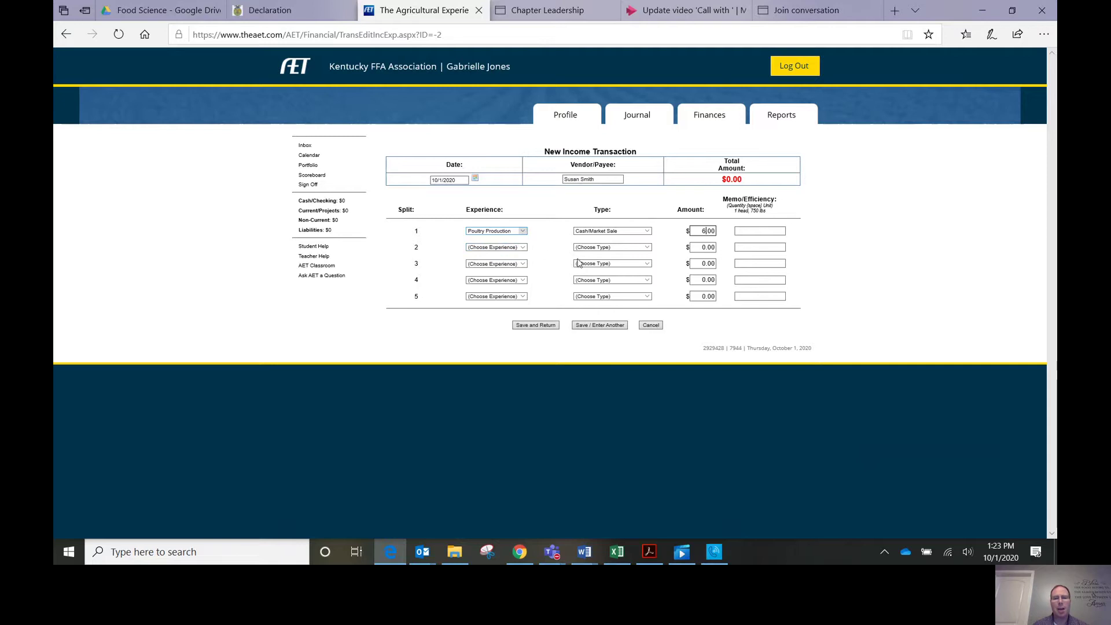
pyautogui.click(548, 326)
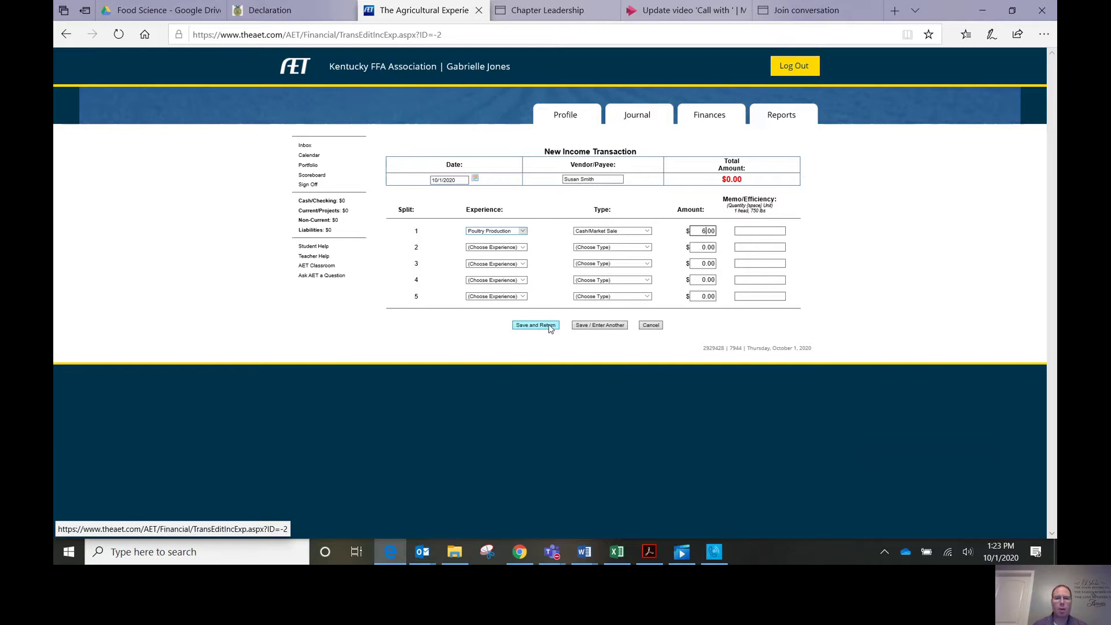
# Step: Save the $6 income entry, then open a blank cash expense form from Finances
pyautogui.click(549, 326)
pyautogui.click(537, 326)
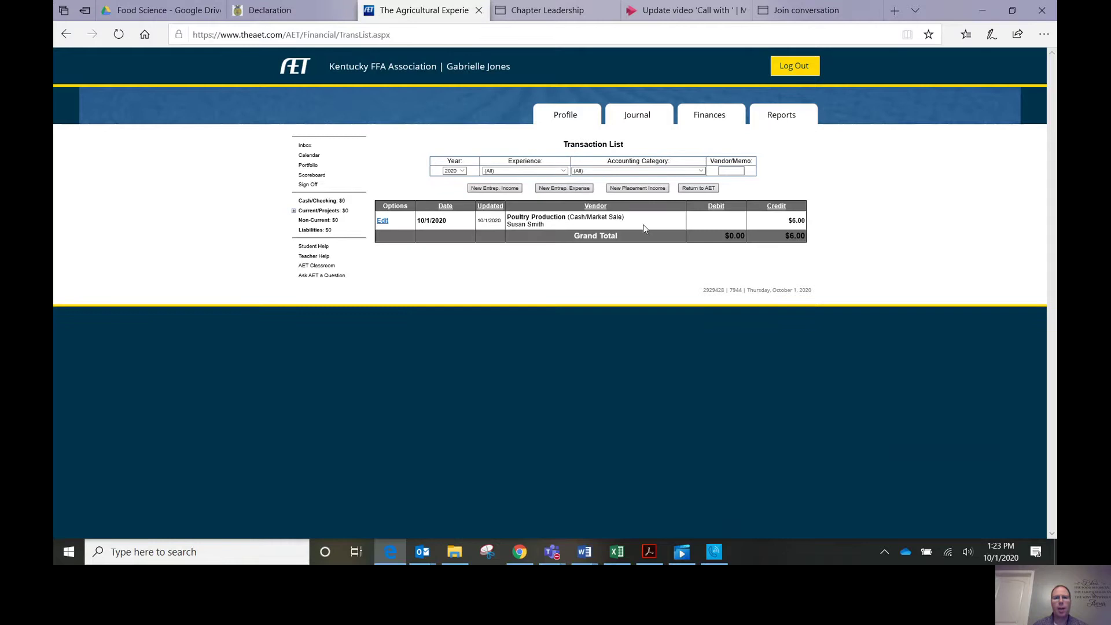
pyautogui.click(709, 119)
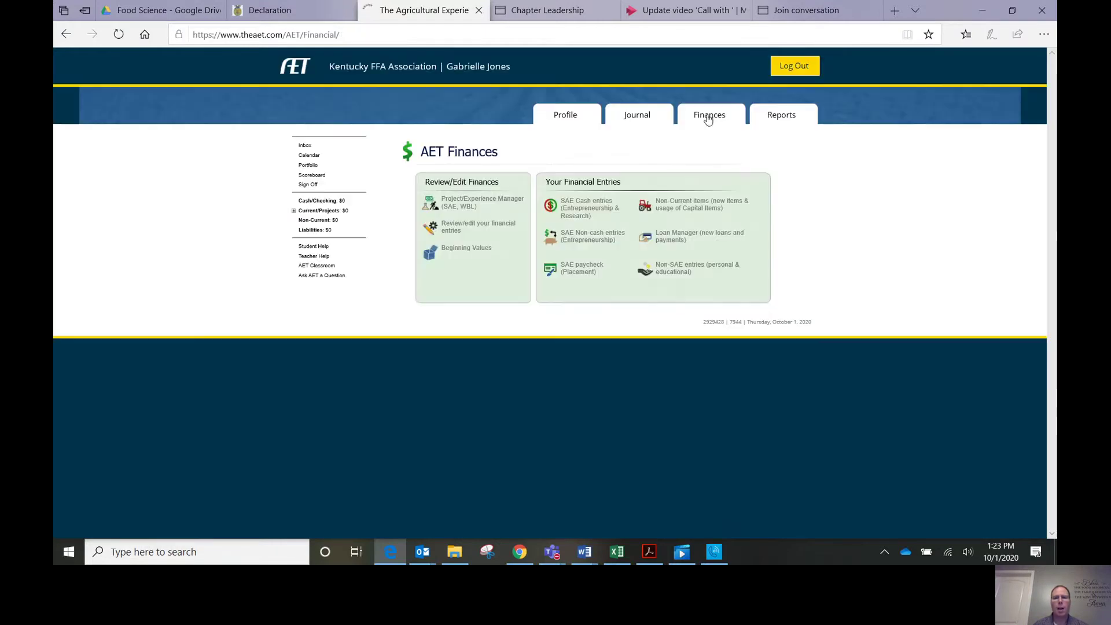
pyautogui.click(588, 212)
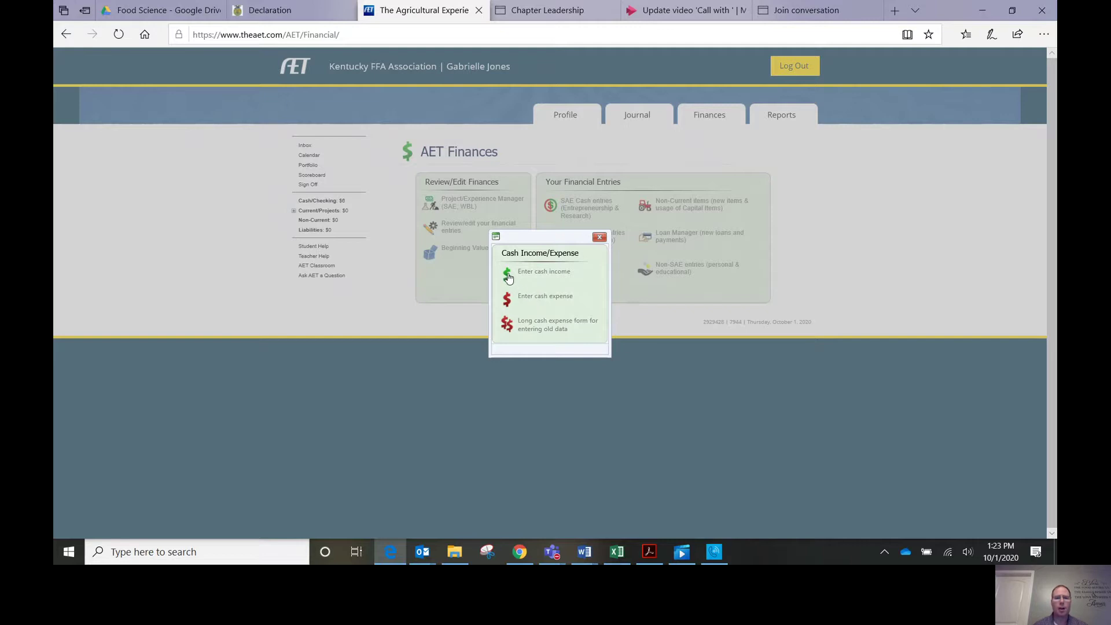
pyautogui.click(507, 301)
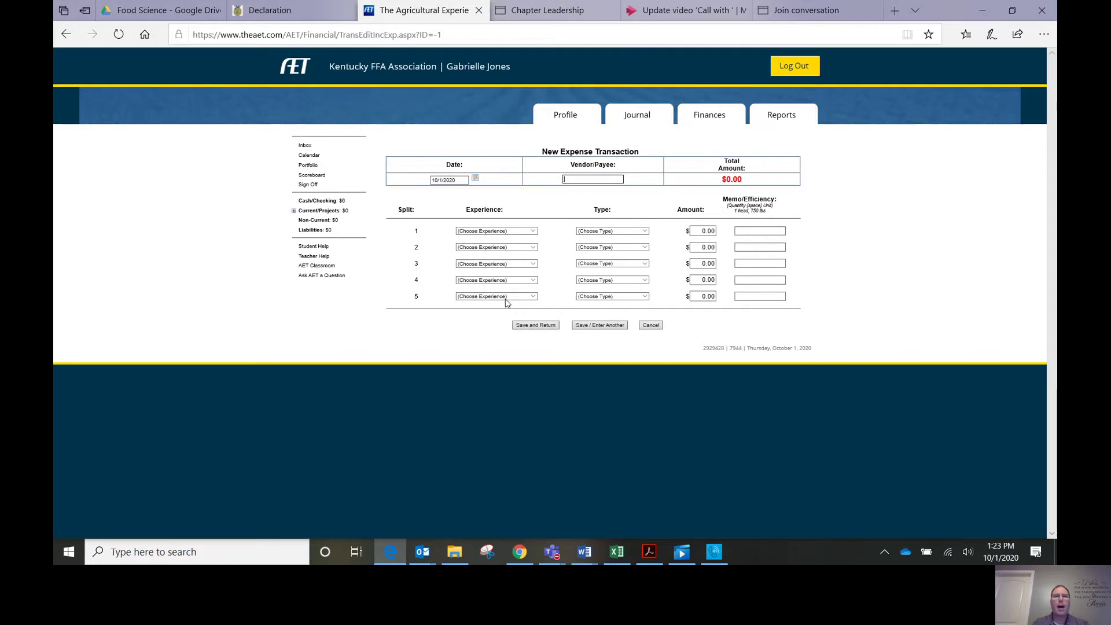
# Step: Enter Lonestar Farm Supply as vendor with split 1 as 2020 Beg.- Poultry Production, Feed, $10.00
pyautogui.write('S')
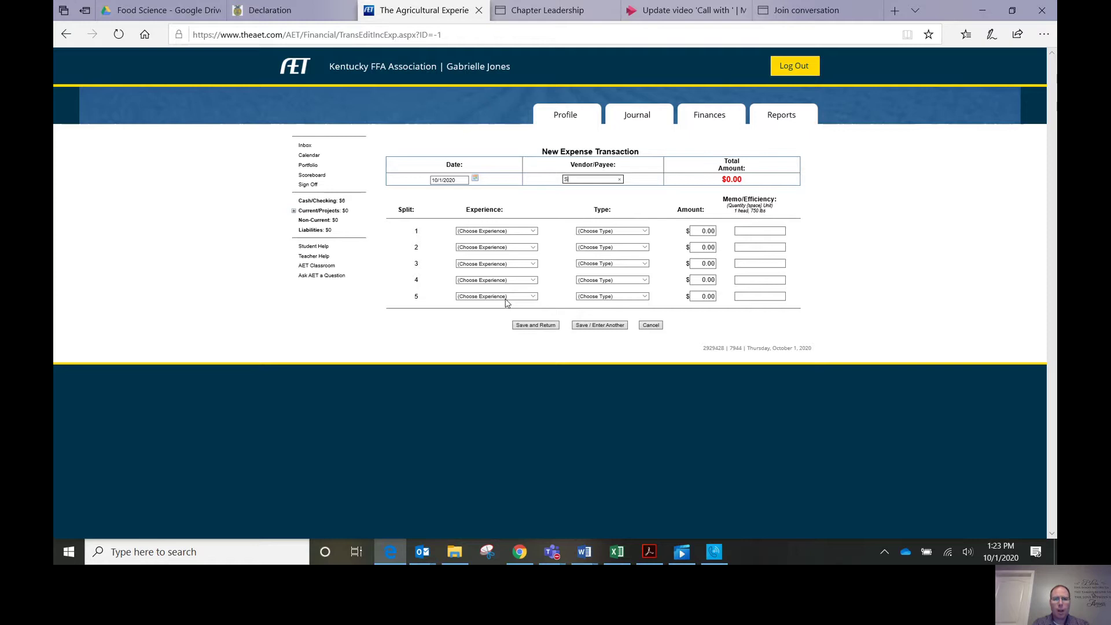
pyautogui.write('onestar Farm Supply')
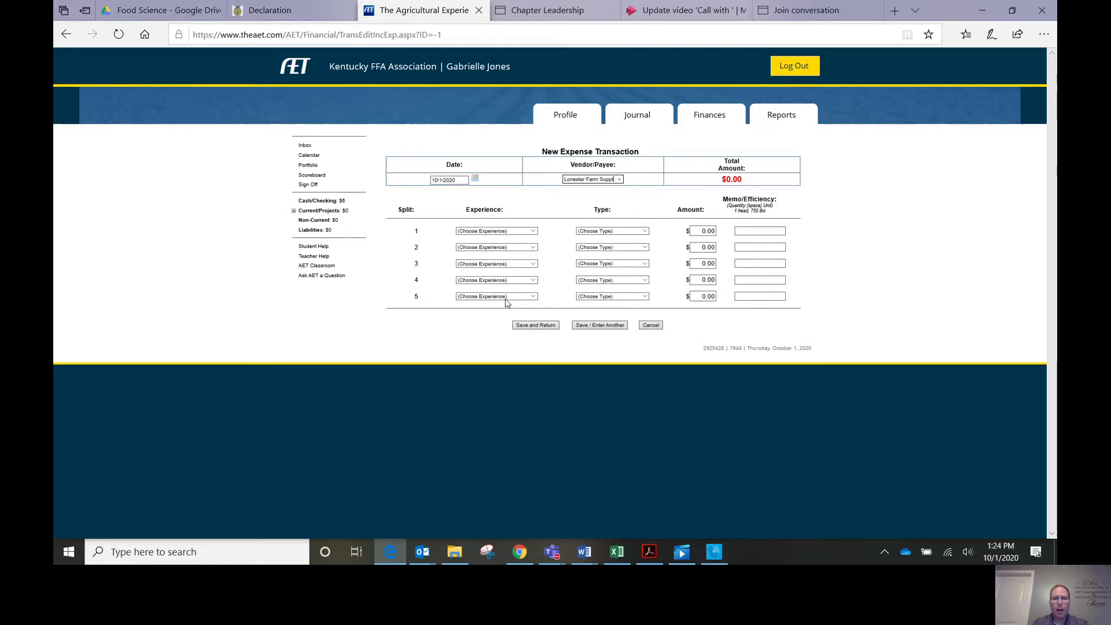
pyautogui.click(532, 232)
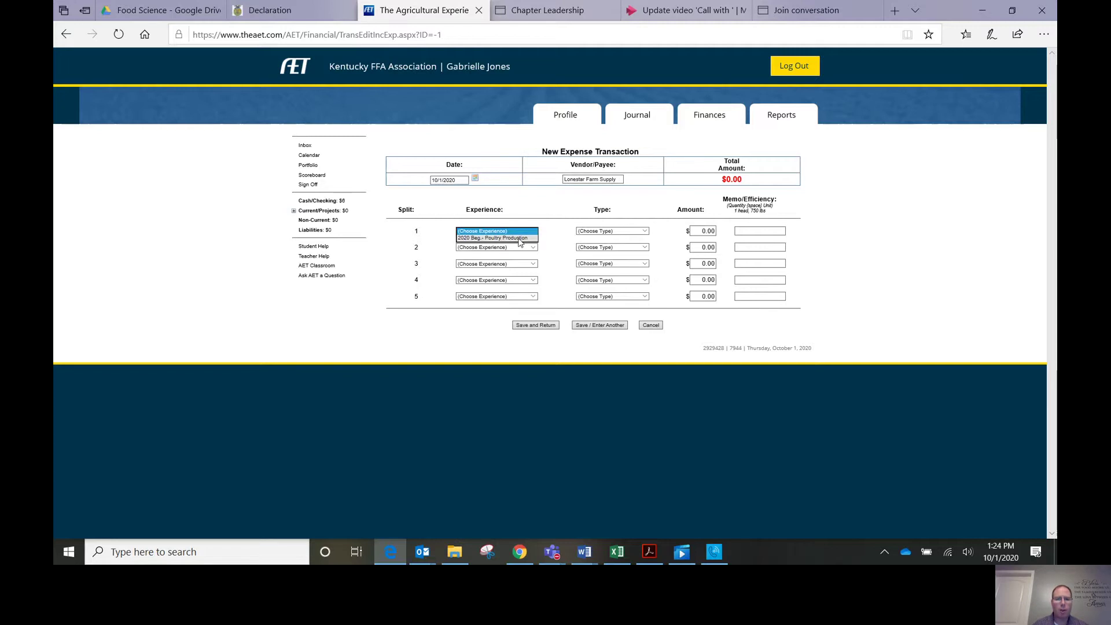
pyautogui.click(519, 239)
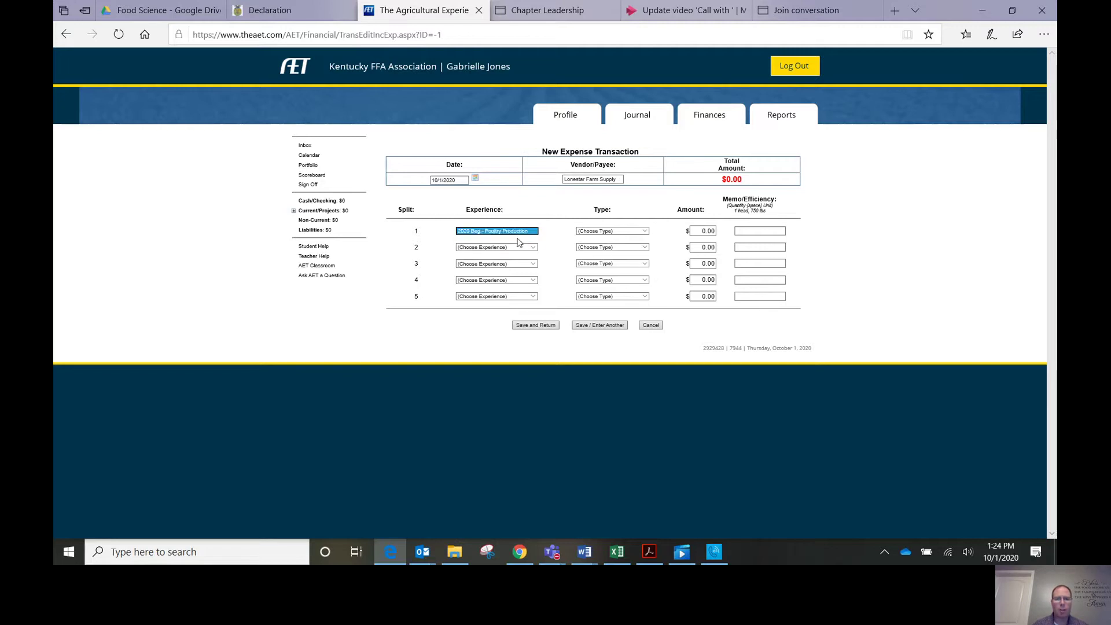
pyautogui.click(636, 231)
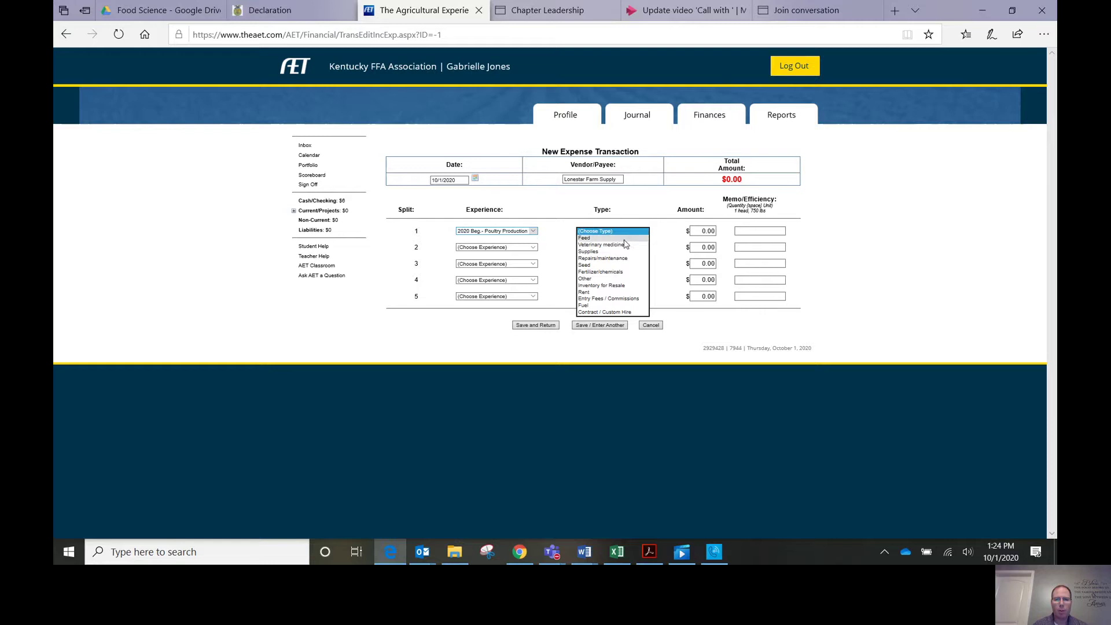
pyautogui.click(591, 238)
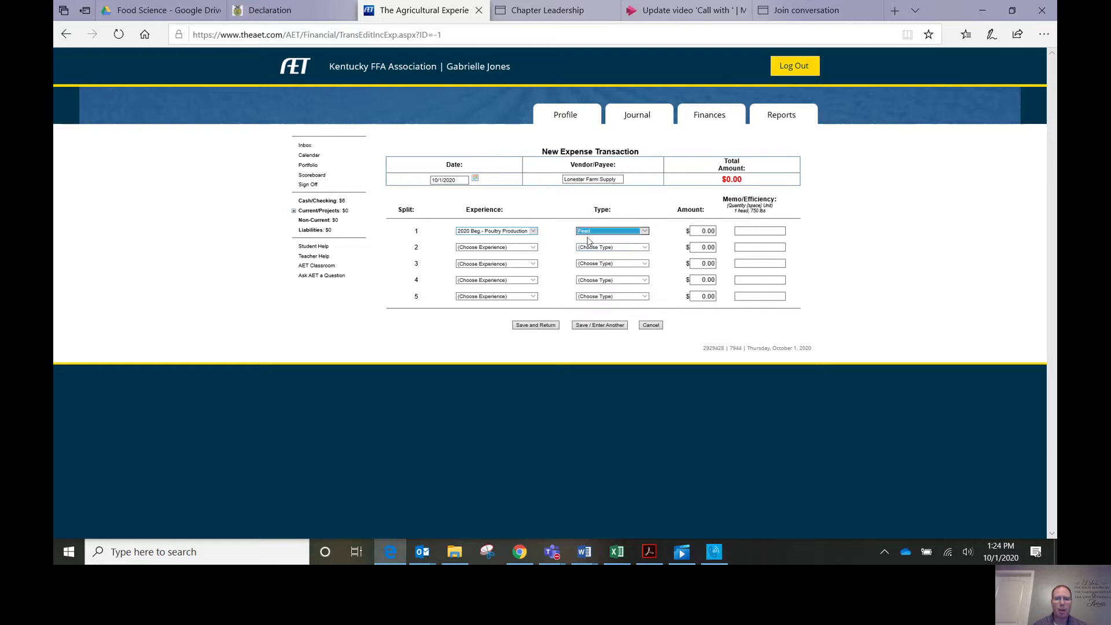
pyautogui.click(699, 231)
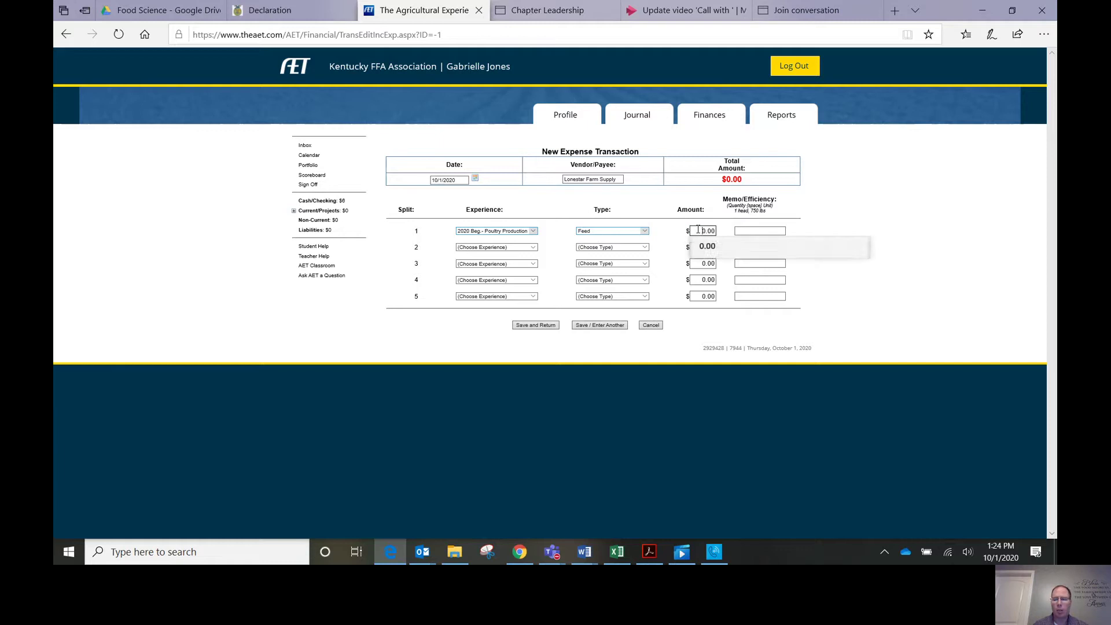
pyautogui.write('1')
pyautogui.click(749, 230)
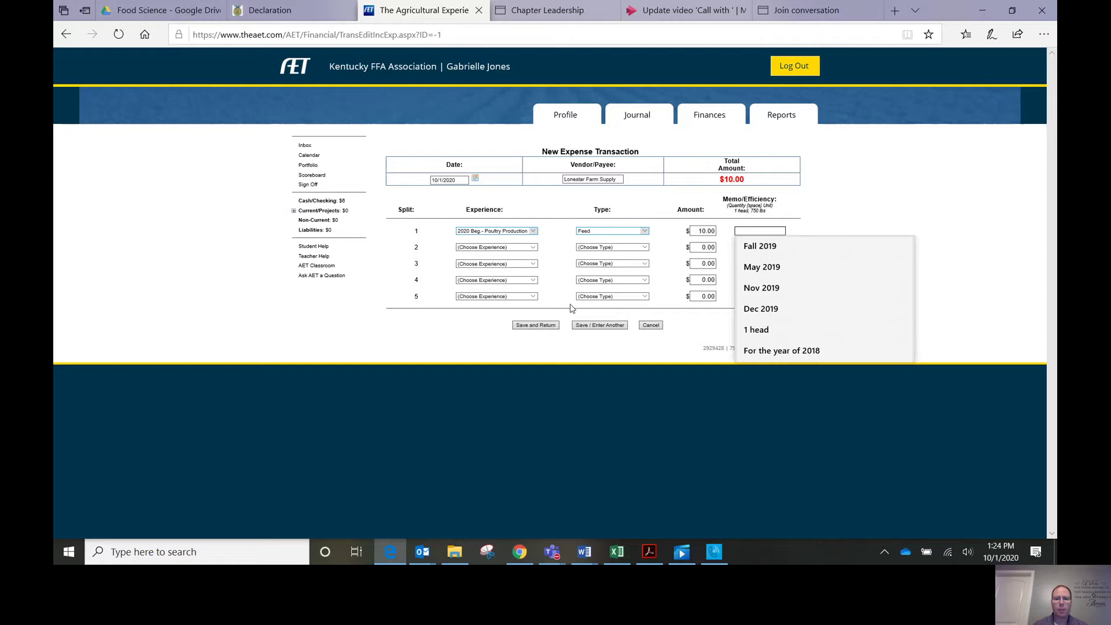
pyautogui.click(546, 325)
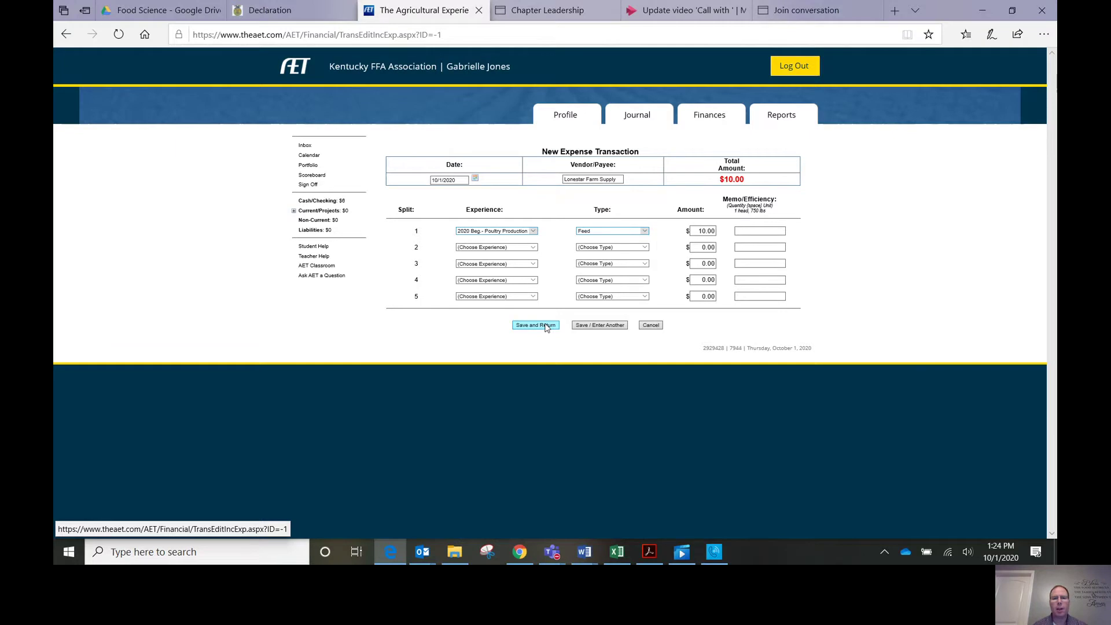
pyautogui.click(547, 326)
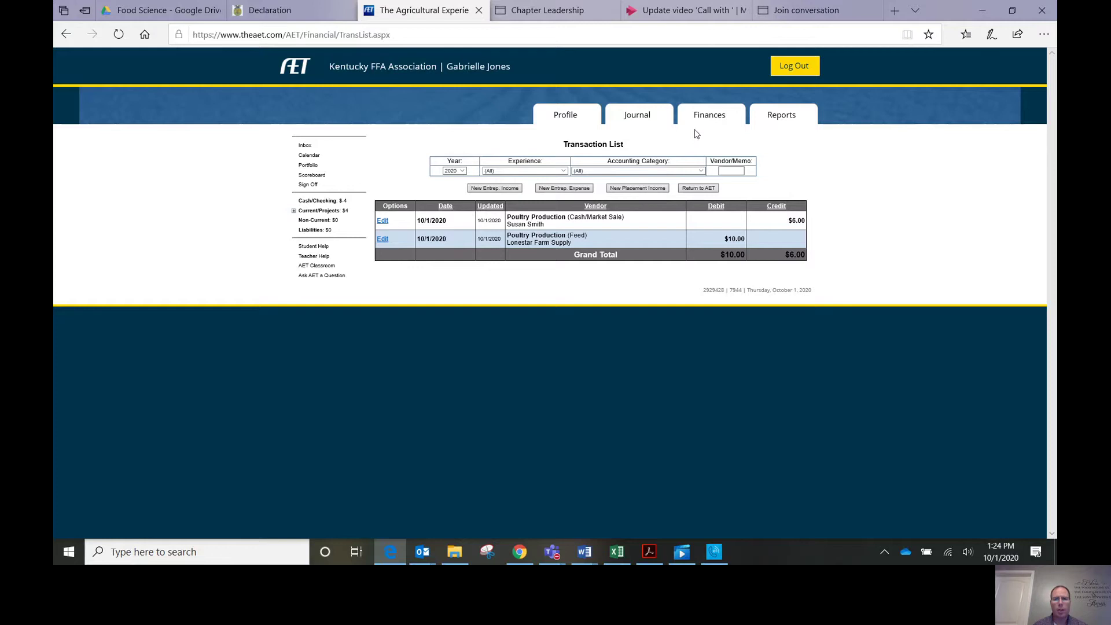
pyautogui.click(704, 116)
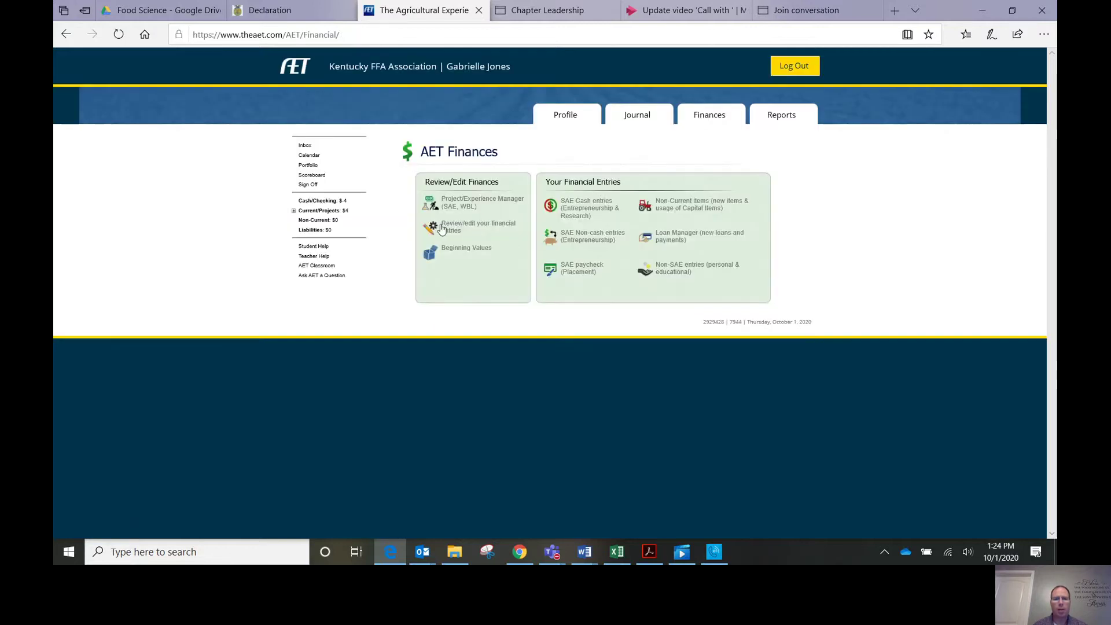
pyautogui.click(449, 229)
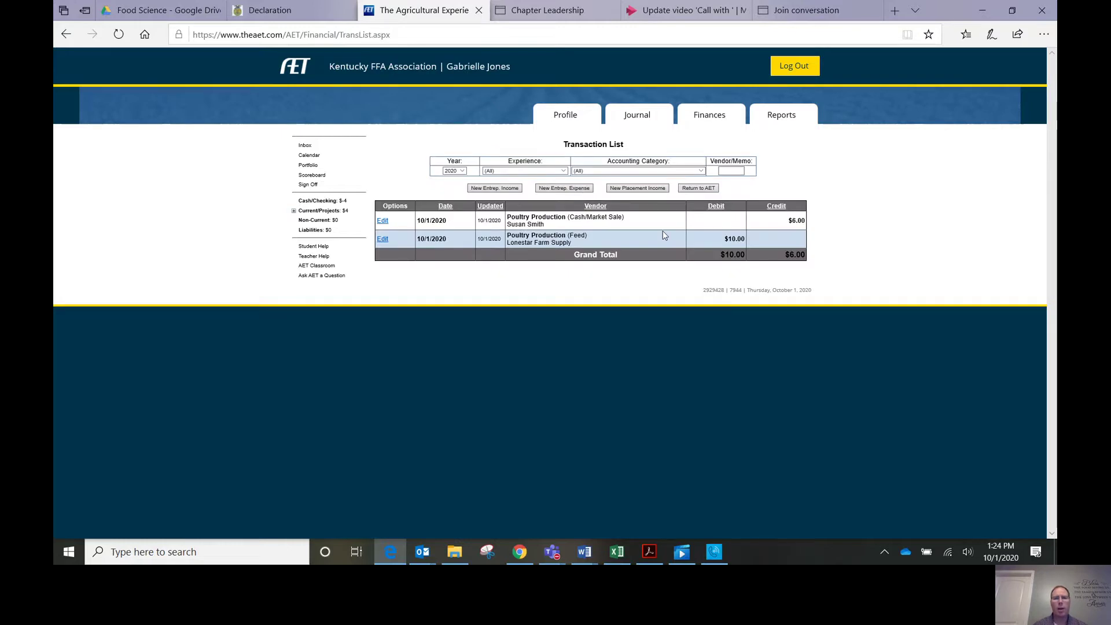
pyautogui.click(463, 172)
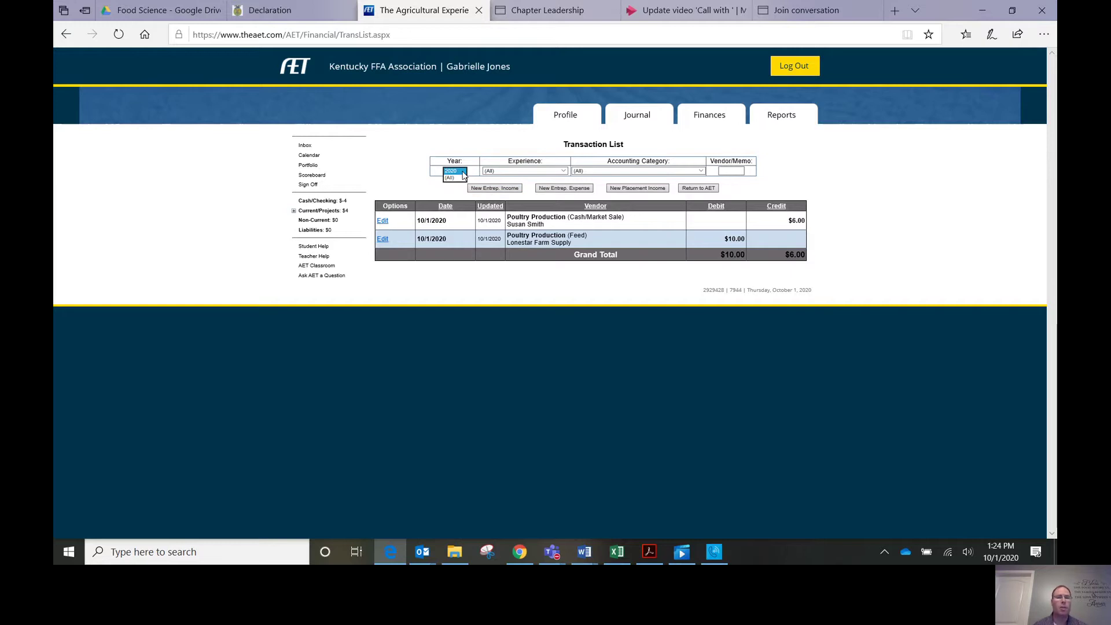
pyautogui.click(462, 172)
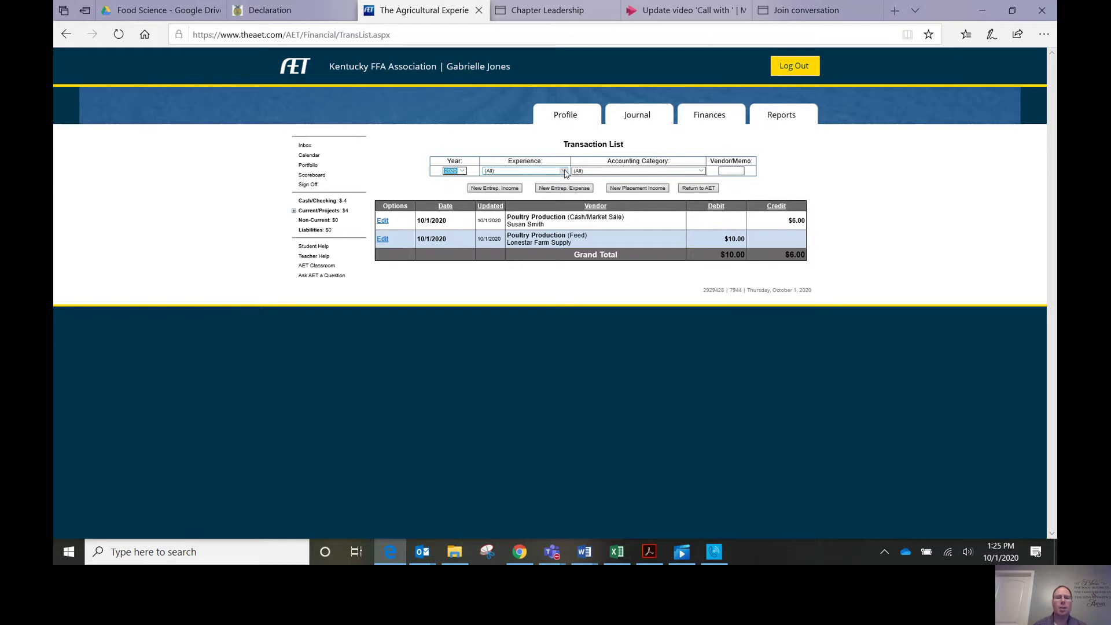
pyautogui.click(564, 172)
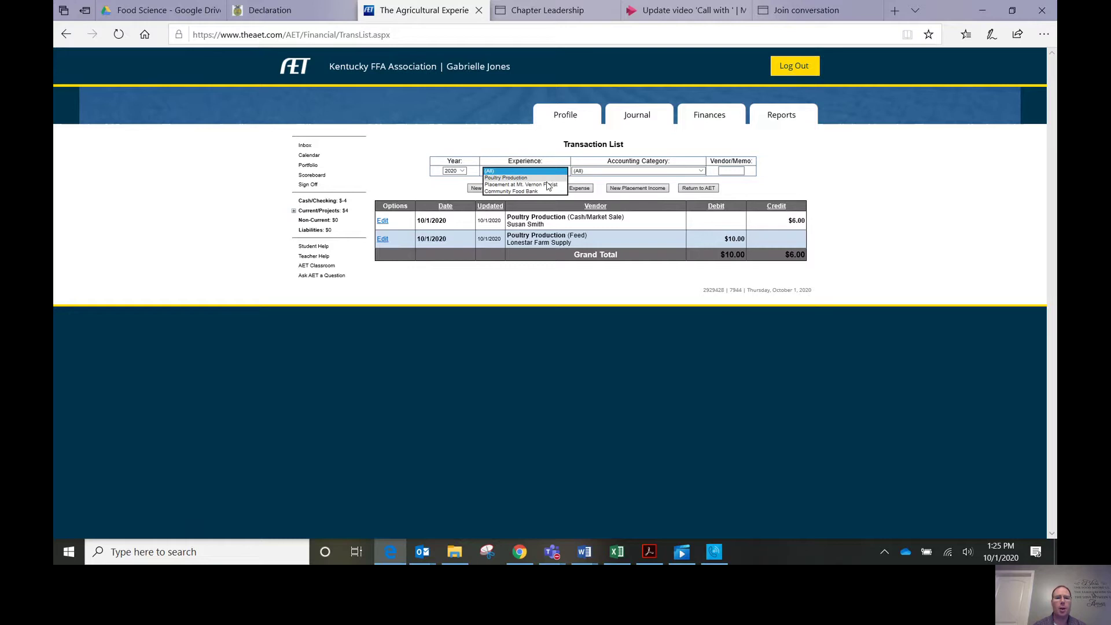
pyautogui.click(646, 173)
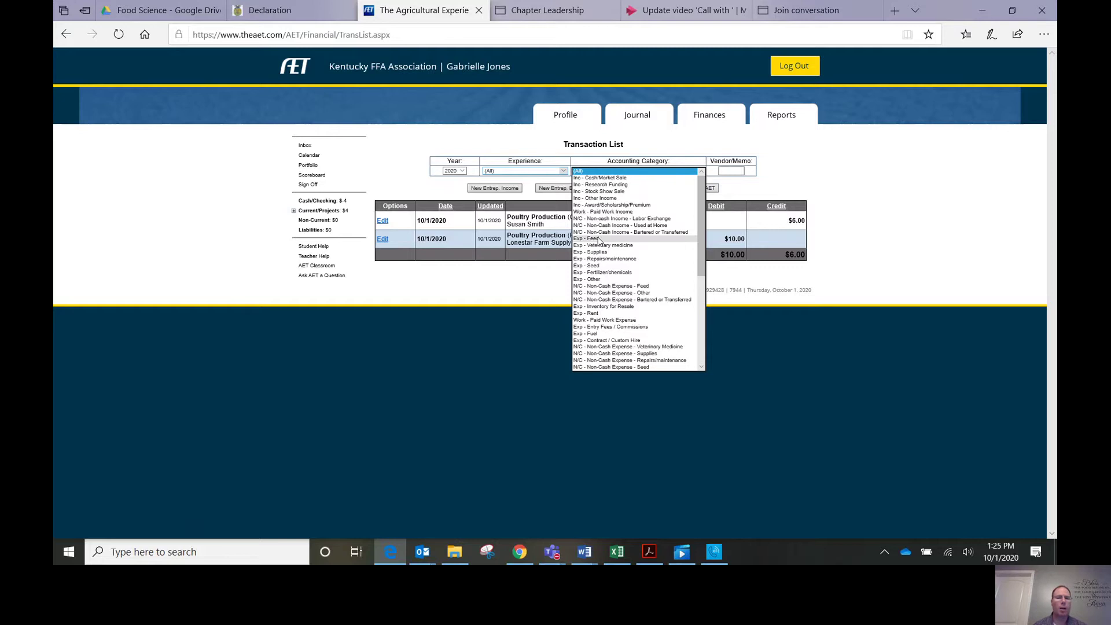
pyautogui.click(750, 192)
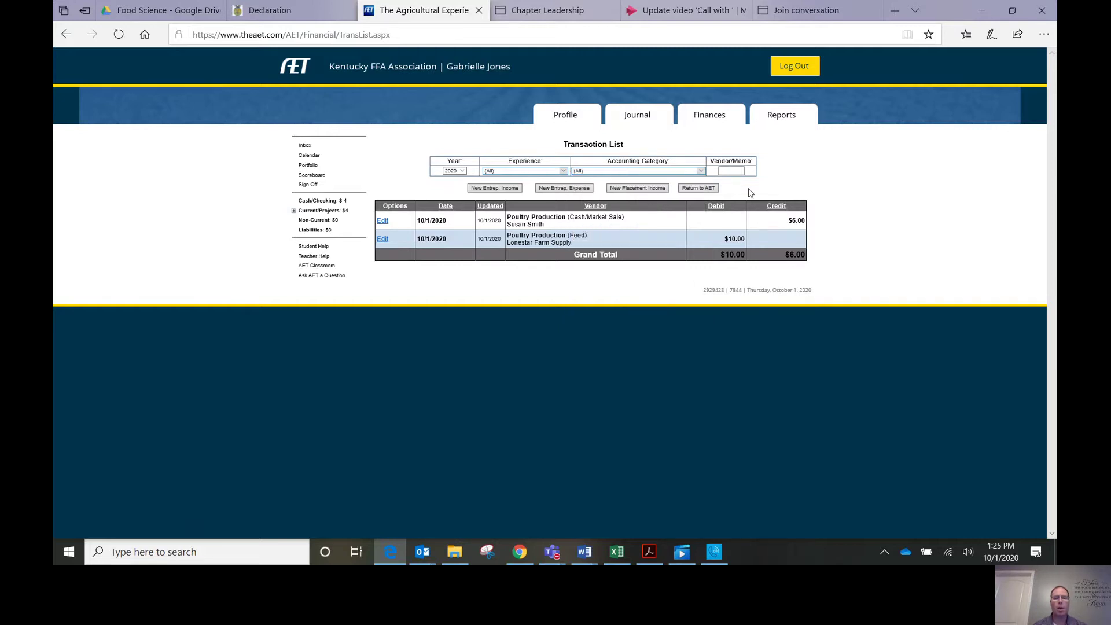
# Step: From the Finances page, list the SAE Non-cash entry types
pyautogui.click(715, 119)
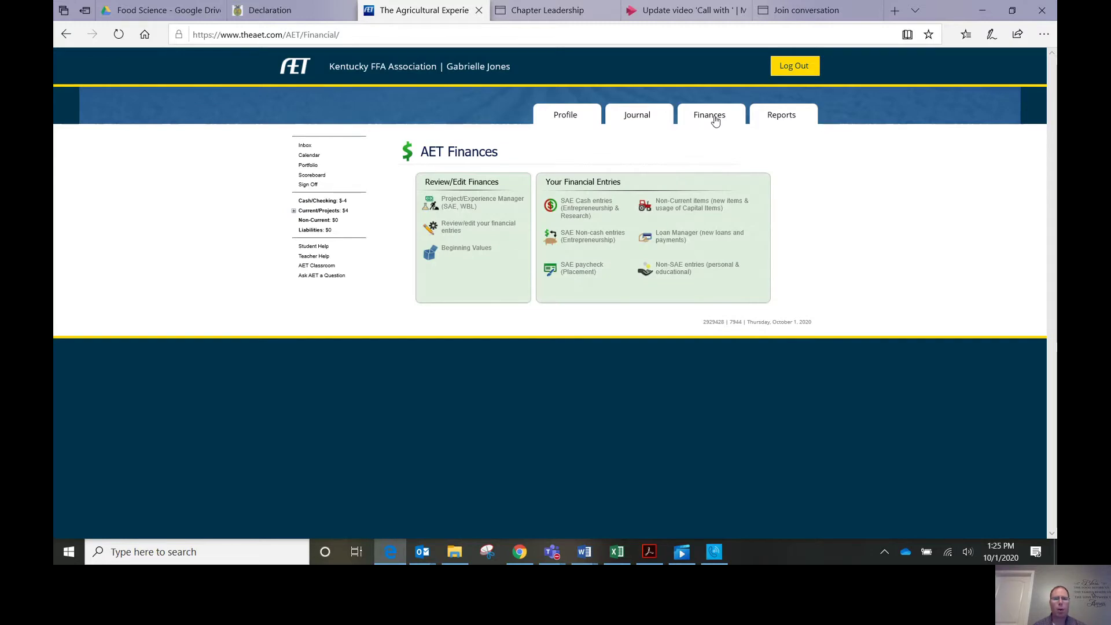
pyautogui.click(596, 241)
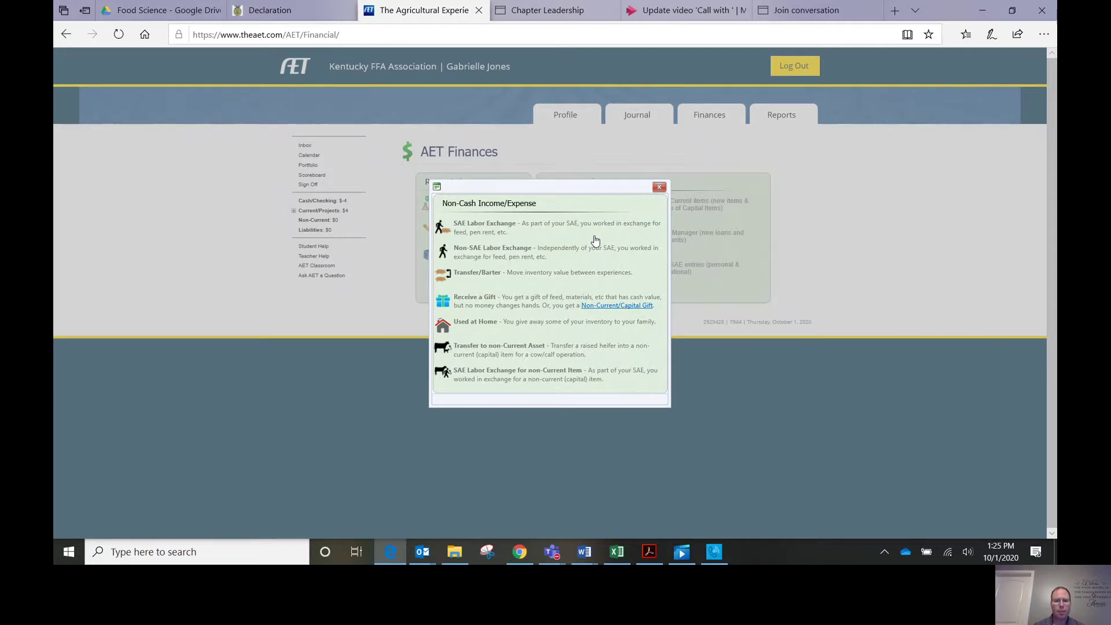
# Step: Start an SAE Labor Exchange valued at 20 as Feed Expense and save it for journaling
pyautogui.click(487, 226)
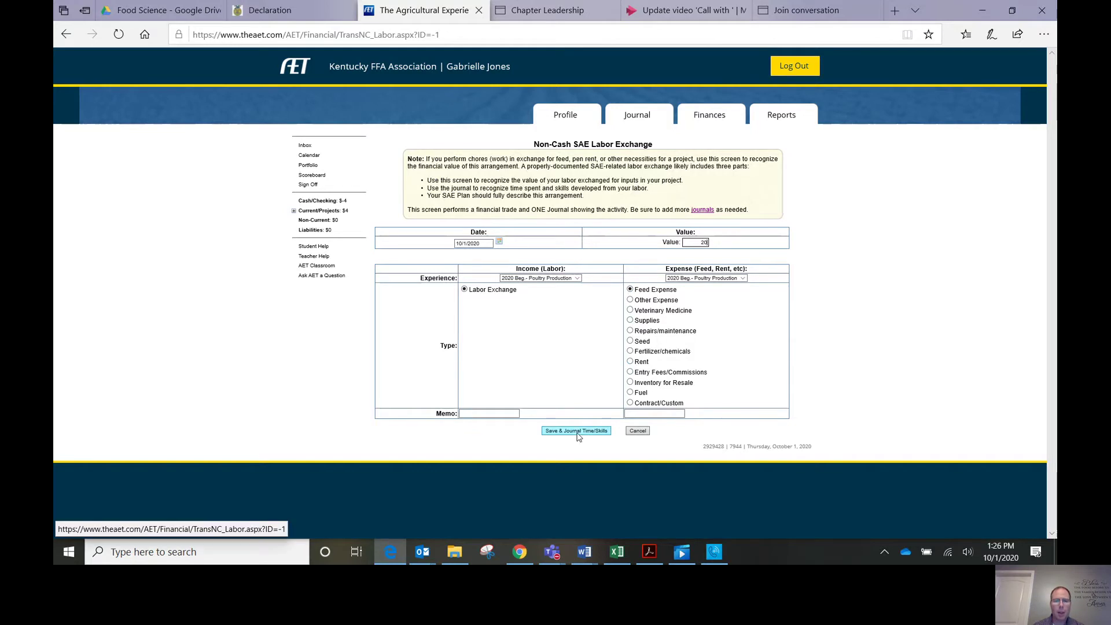
pyautogui.click(478, 413)
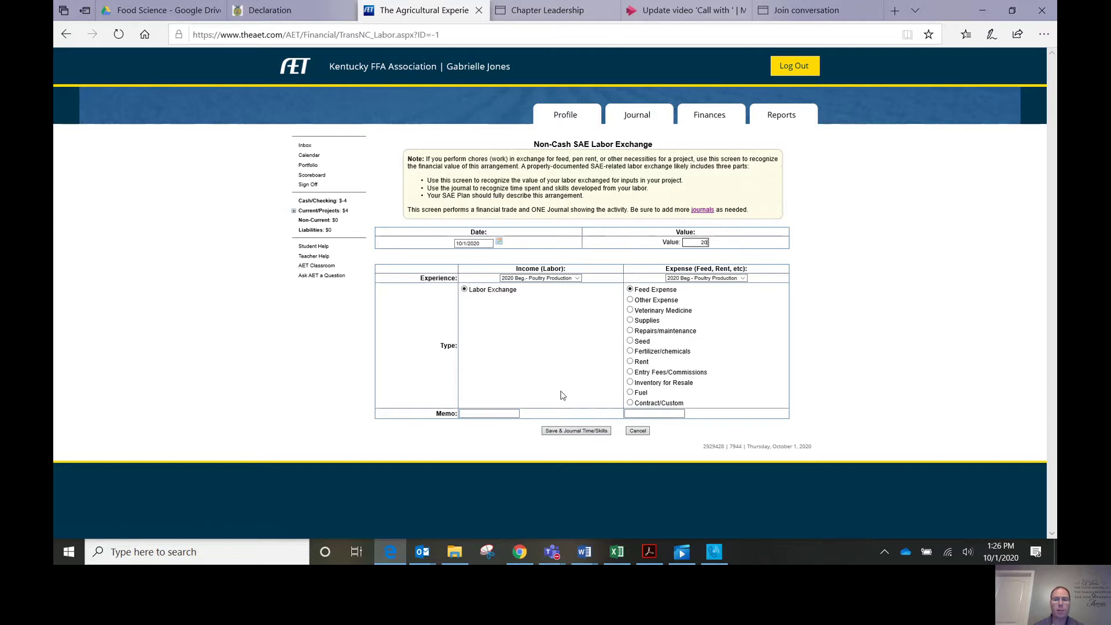
pyautogui.click(589, 431)
# Step: Save the labor exchange and attach Plant Systems skill PS.03.04 to its journal entry
pyautogui.click(565, 434)
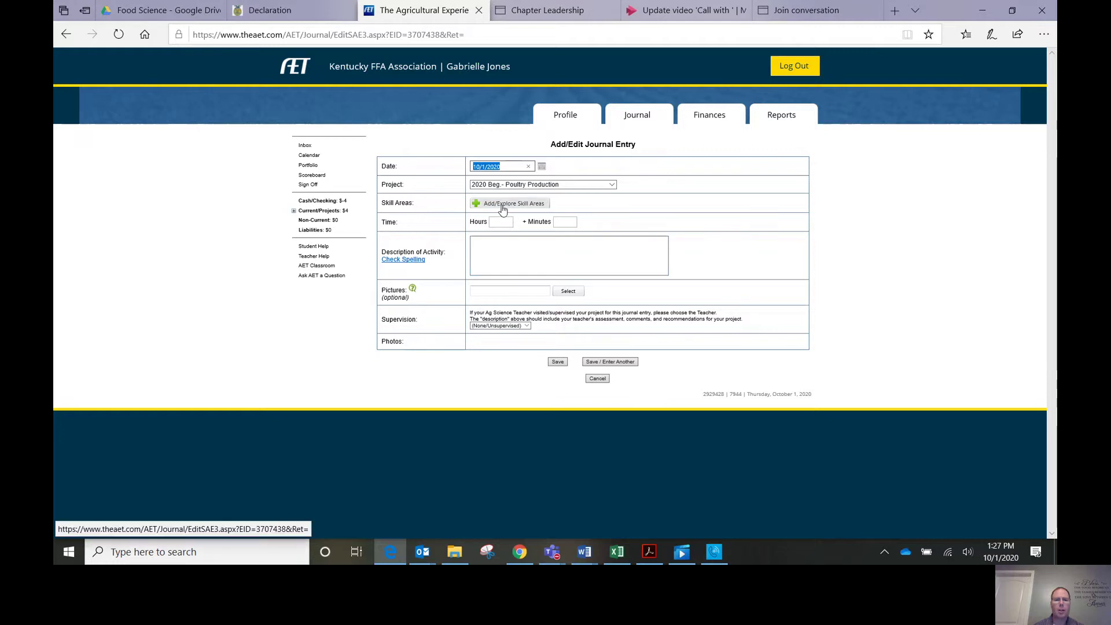
pyautogui.click(503, 206)
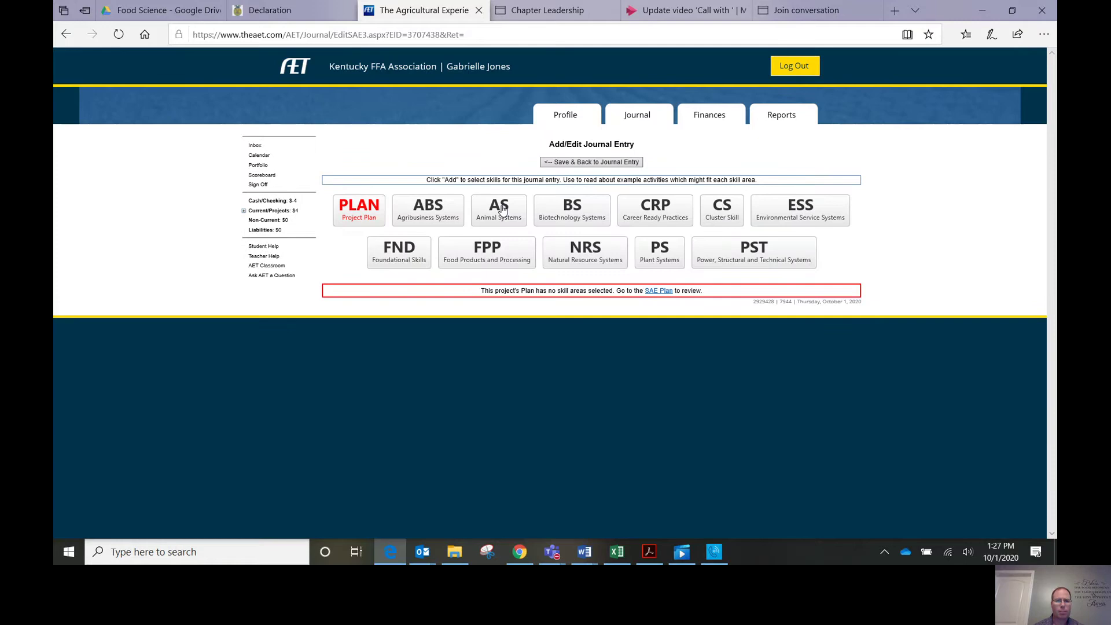
pyautogui.click(658, 258)
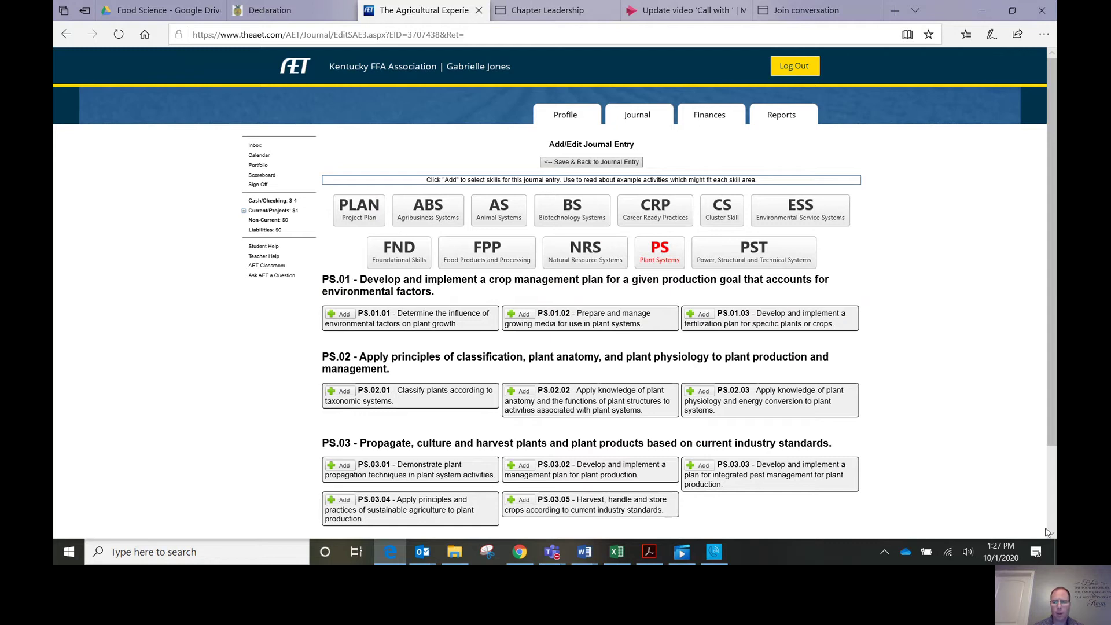
pyautogui.scroll(-2, 1051, 537)
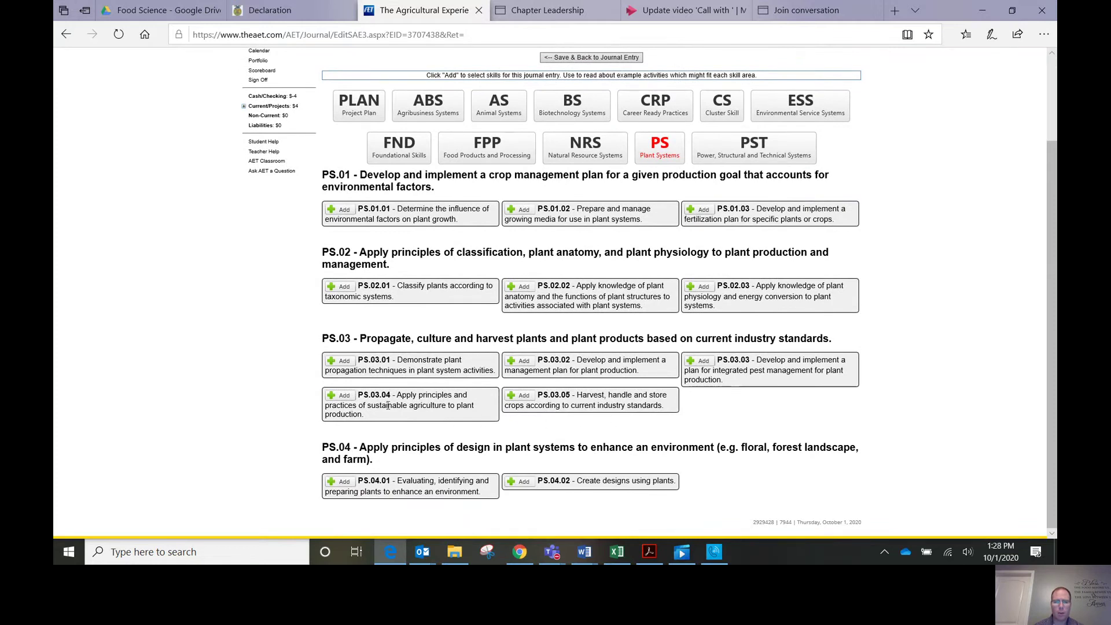
pyautogui.click(343, 398)
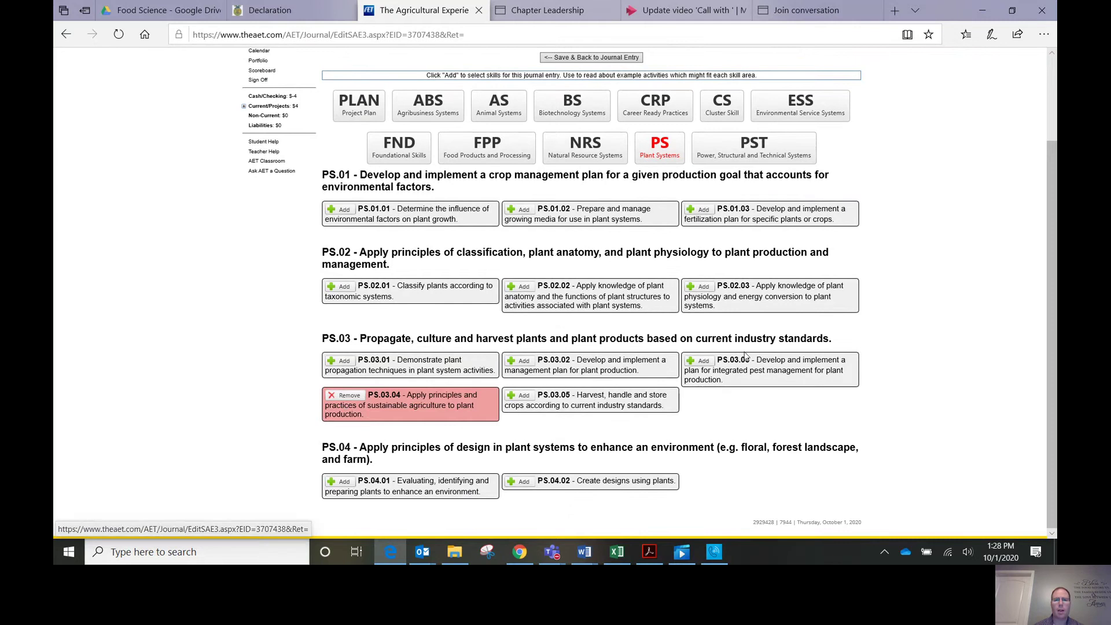
pyautogui.click(623, 58)
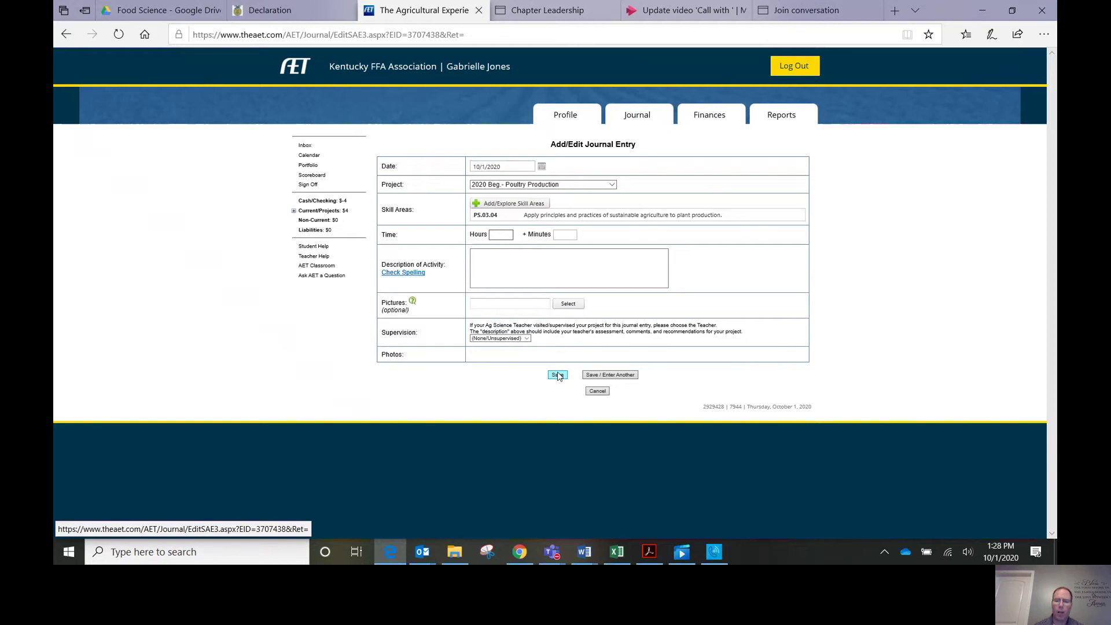
# Step: Save the journal entry with 2 hours logged and return to Finances
pyautogui.write('2')
pyautogui.click(555, 375)
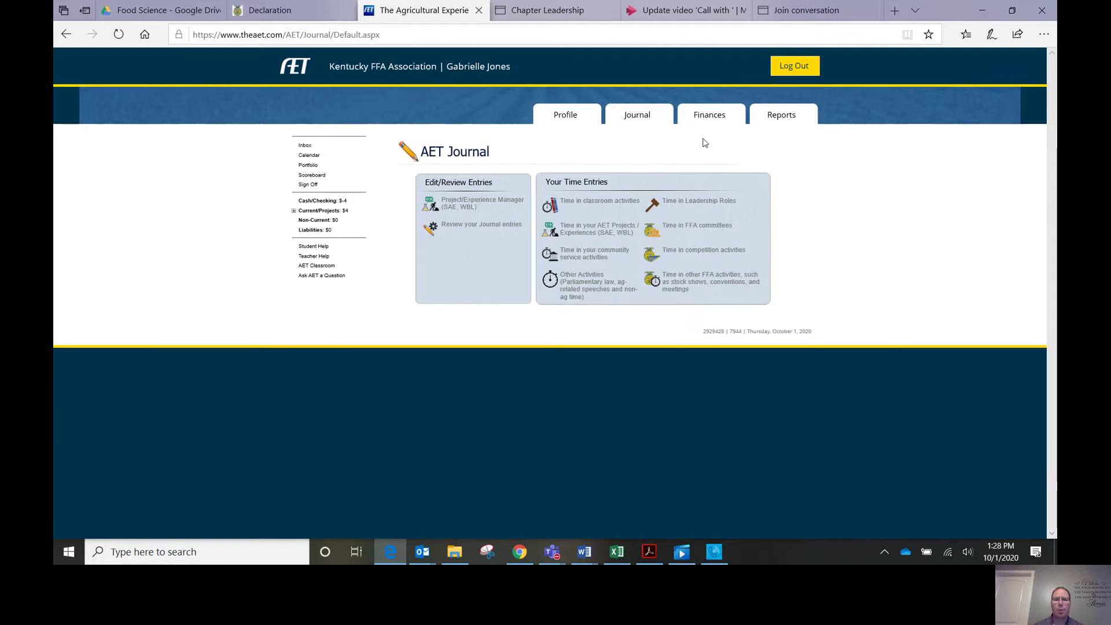
pyautogui.click(706, 118)
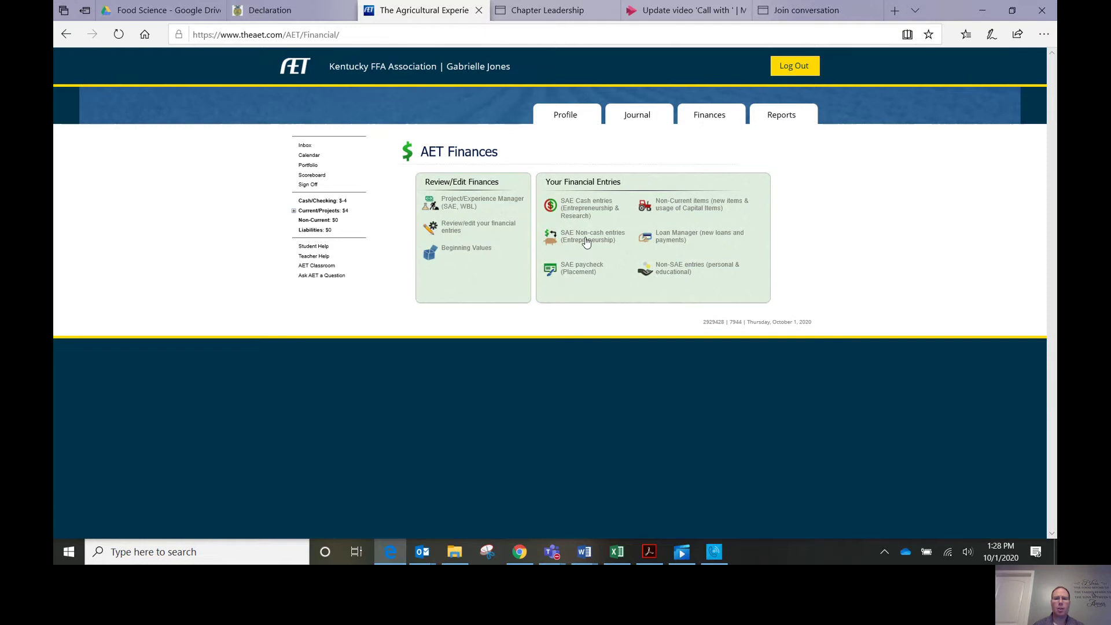
# Step: Preview the Non-SAE Labor Exchange form, cancel it, and reopen the non-cash entry types
pyautogui.click(571, 244)
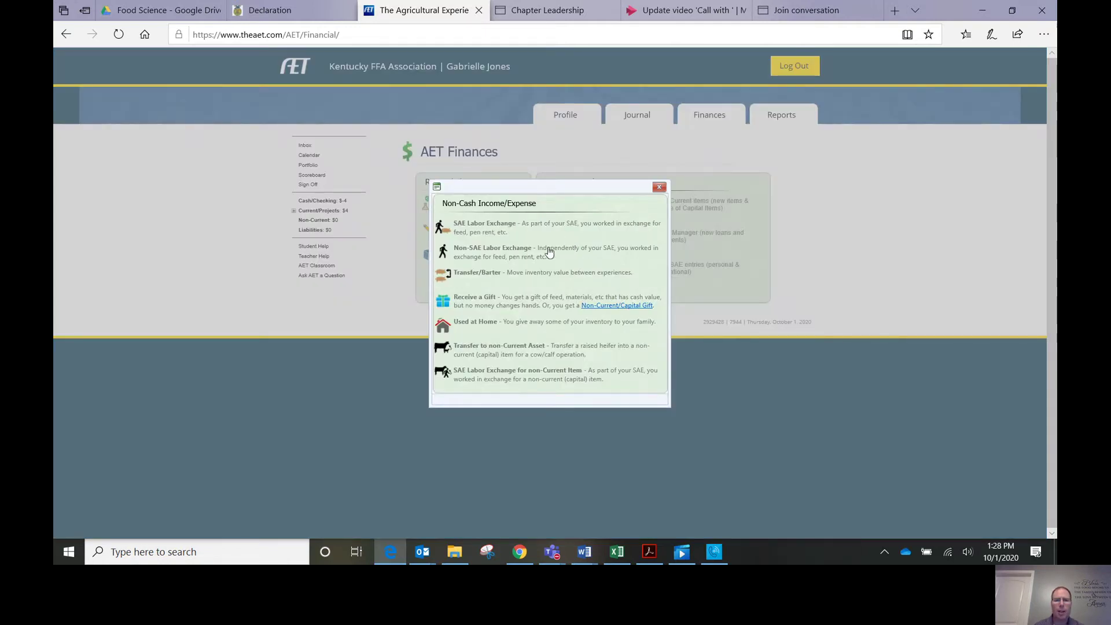
pyautogui.click(505, 250)
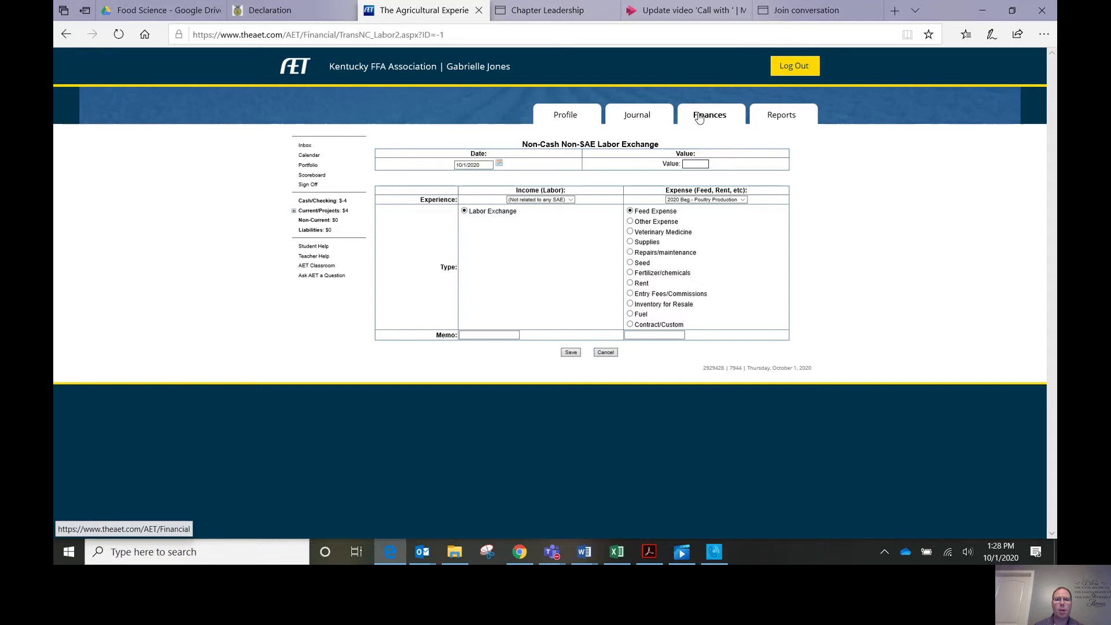
pyautogui.click(603, 352)
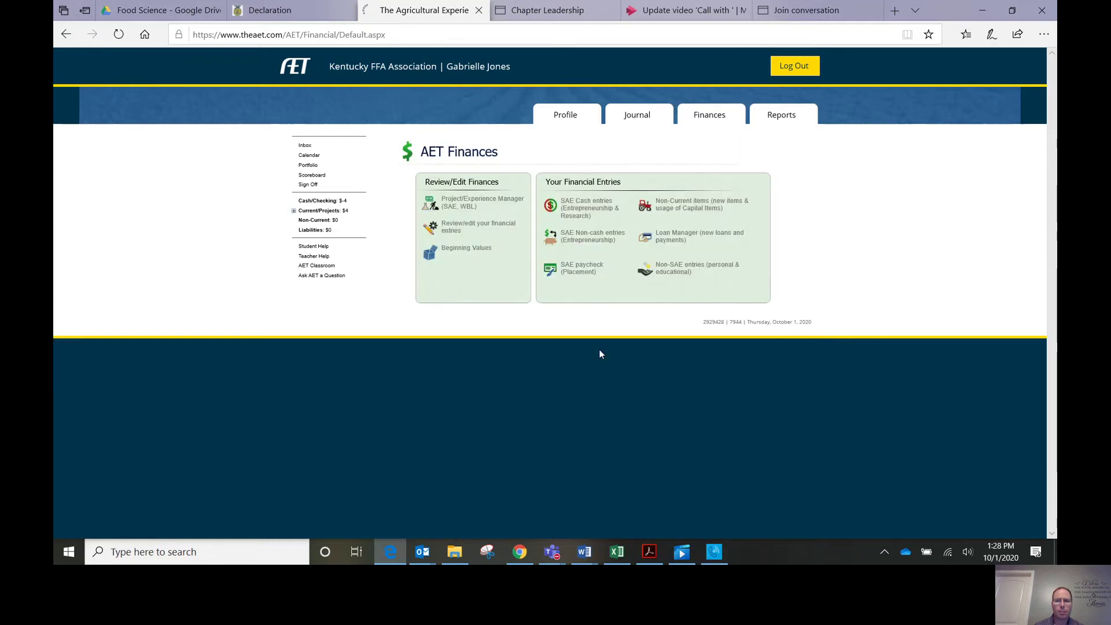
pyautogui.click(592, 237)
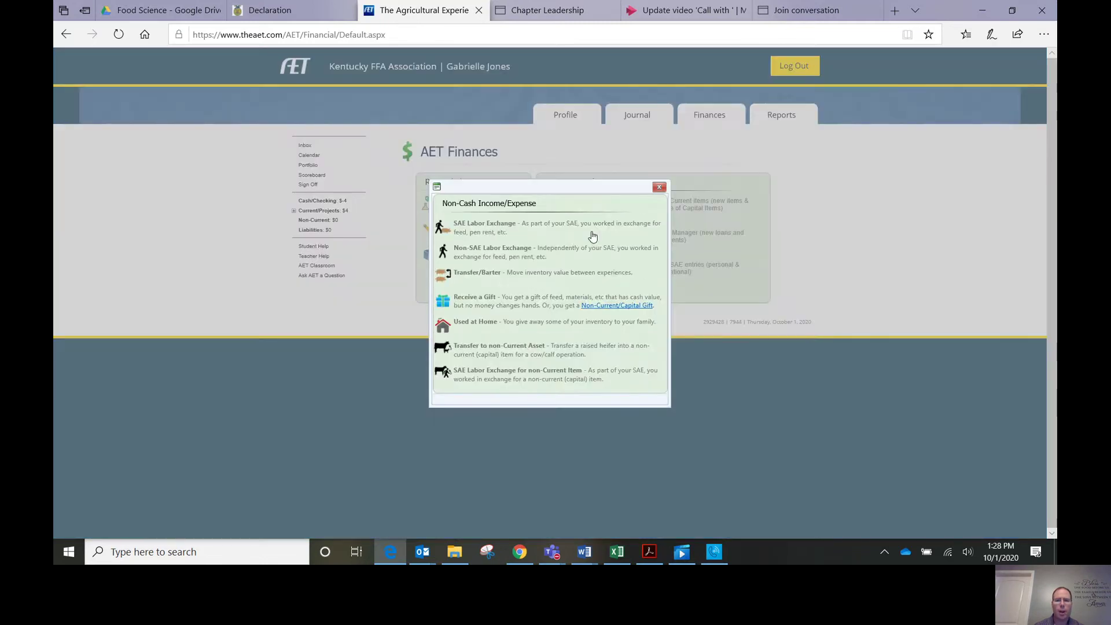
# Step: Review the Poultry Production Transfer/Barter form, then leave it unsaved for the Finances page
pyautogui.click(485, 277)
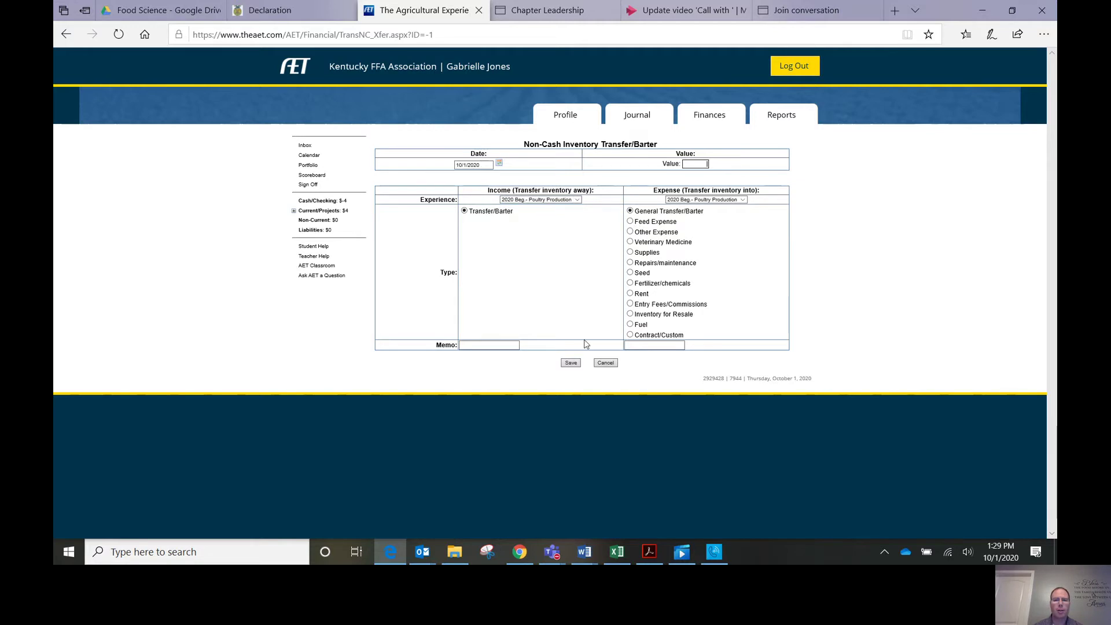
pyautogui.click(710, 116)
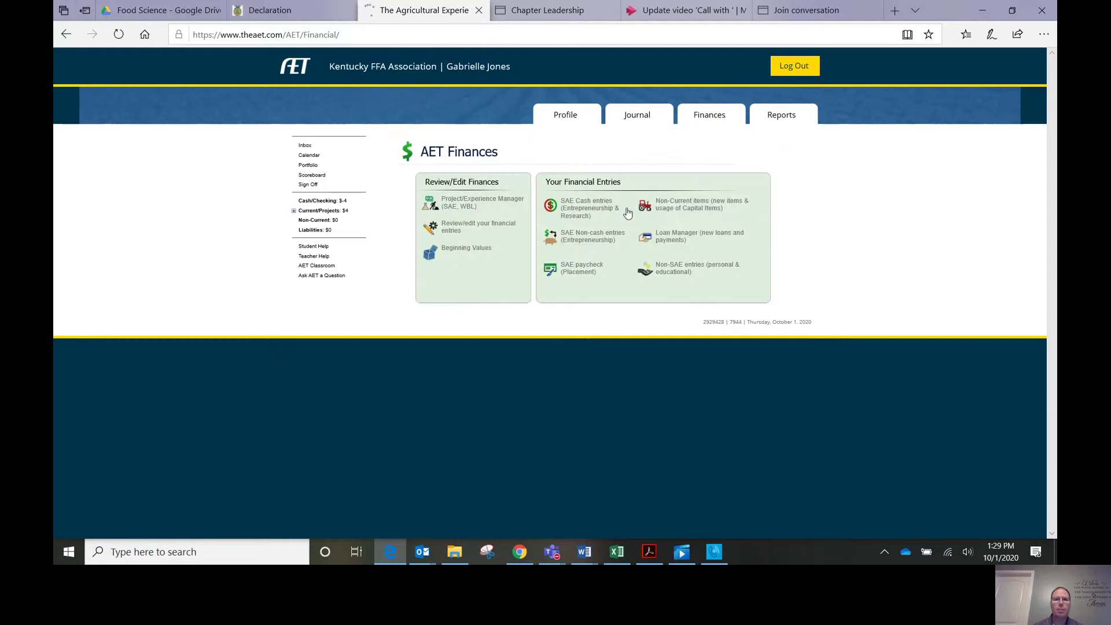
# Step: Record a $10 Supplies gift with memo 'Grandma gift of supplies', then reopen the non-cash types
pyautogui.click(586, 241)
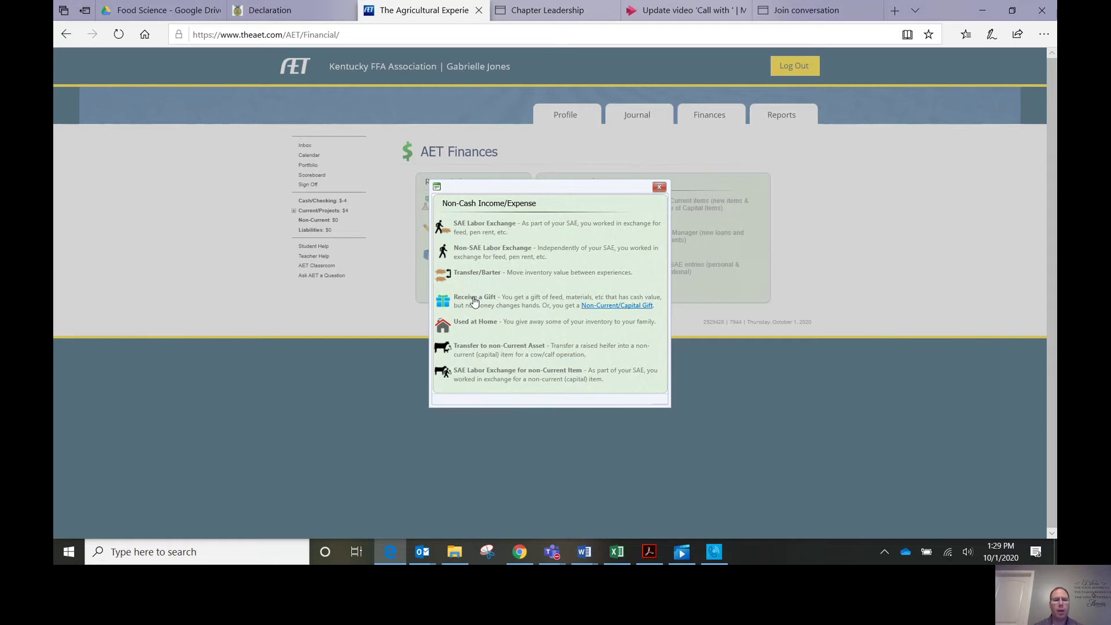
pyautogui.click(474, 300)
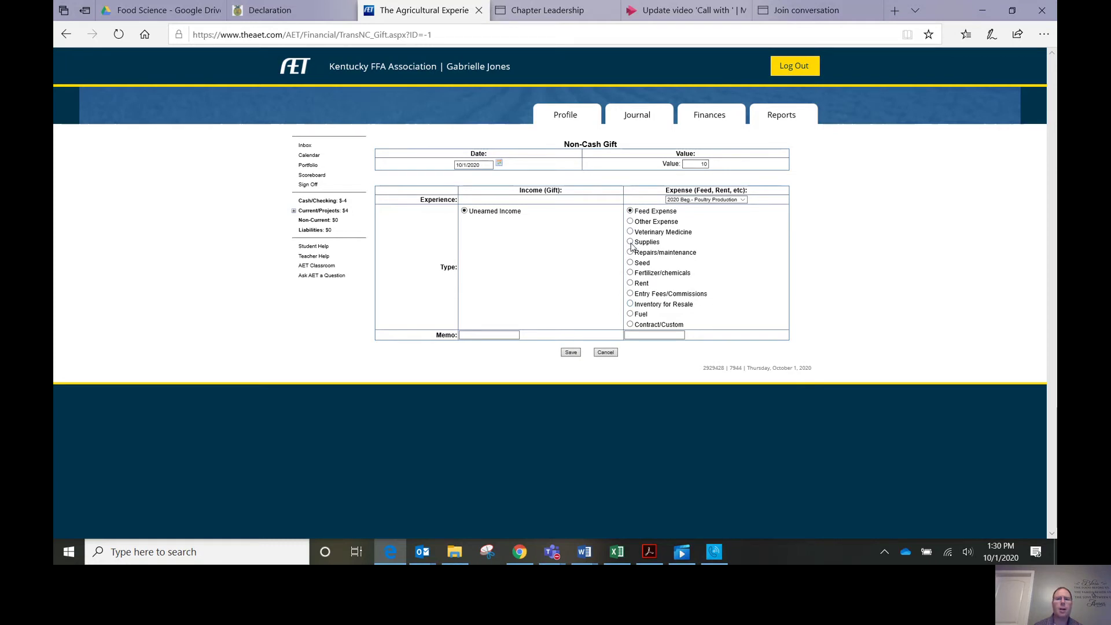
pyautogui.click(630, 243)
pyautogui.click(478, 335)
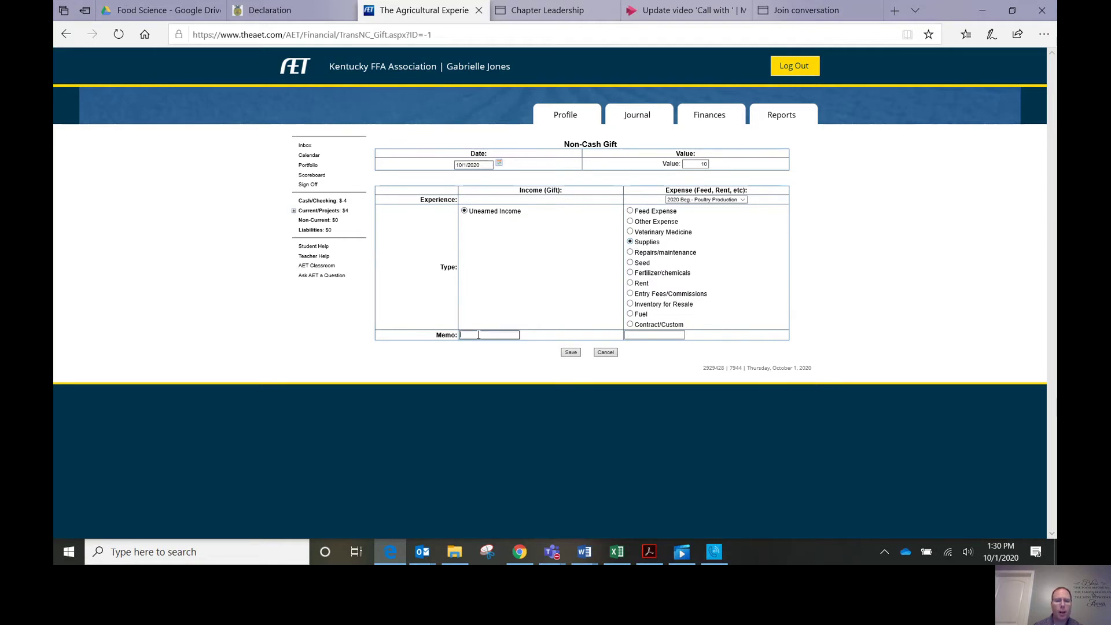
pyautogui.write('Gr')
pyautogui.write('andm')
pyautogui.write('a gift of suppli')
pyautogui.write('es')
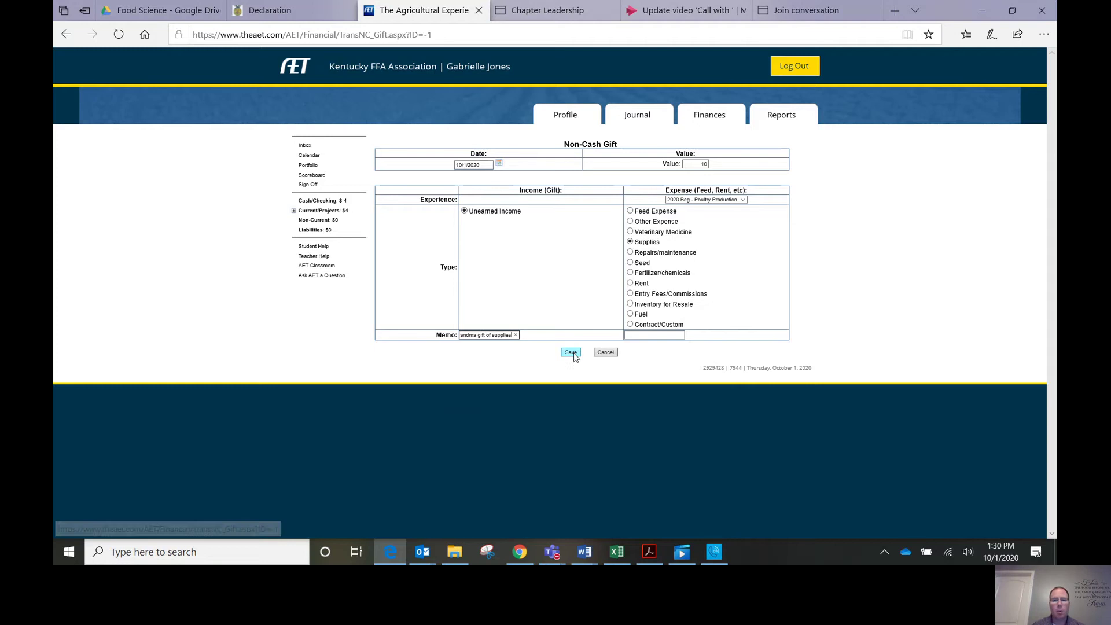
pyautogui.click(575, 357)
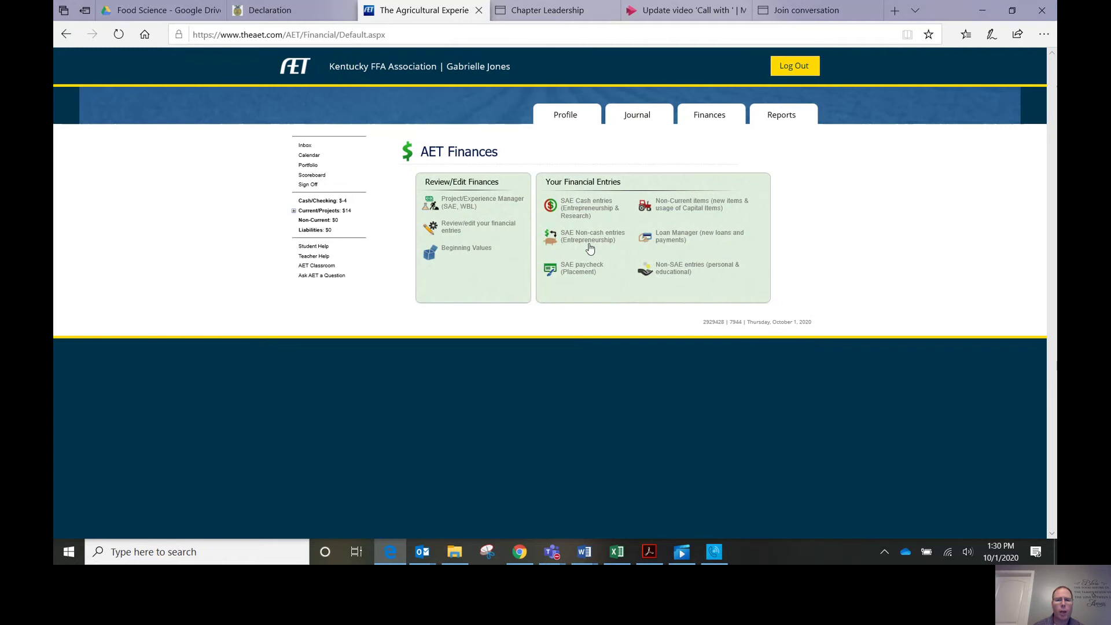
pyautogui.click(584, 236)
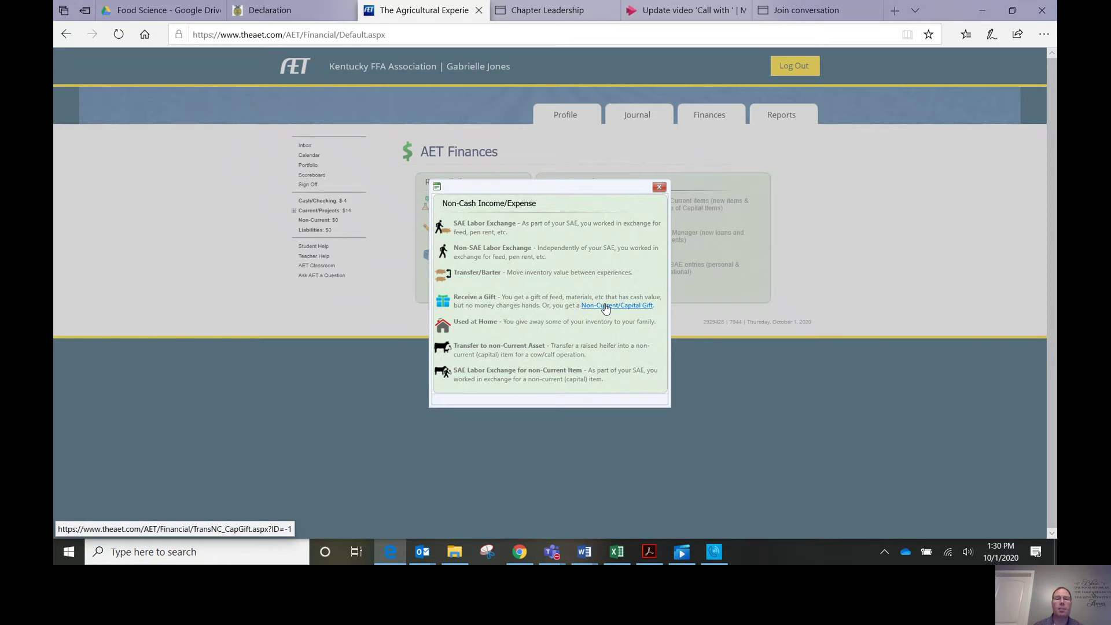
# Step: Start a $25 non-current capital gift classified as machinery, equipment, and fixtures
pyautogui.click(605, 307)
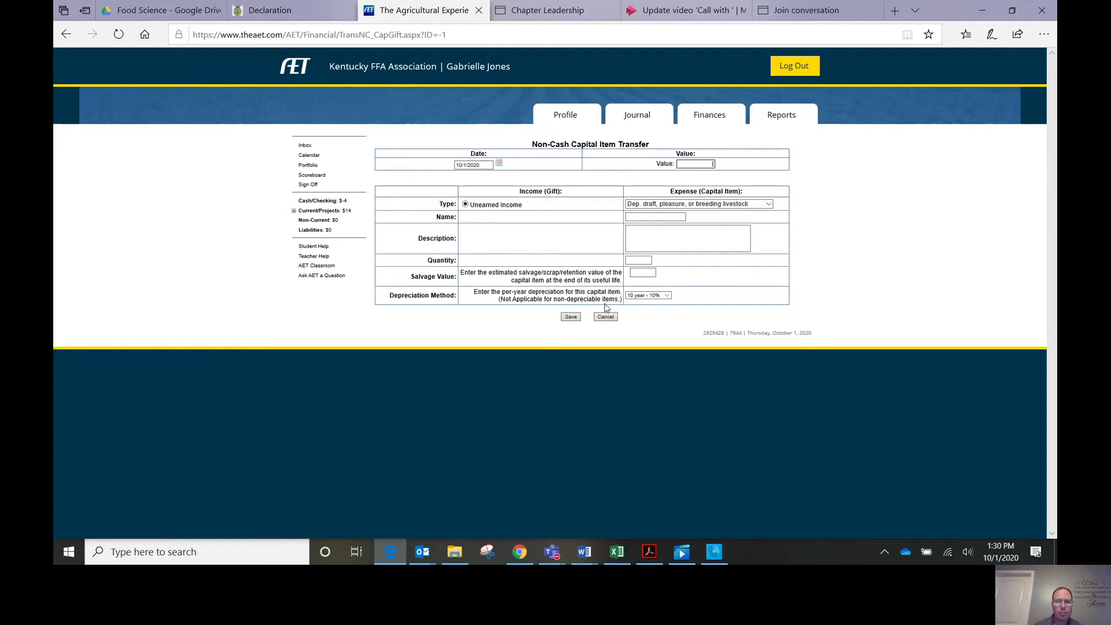
pyautogui.click(698, 165)
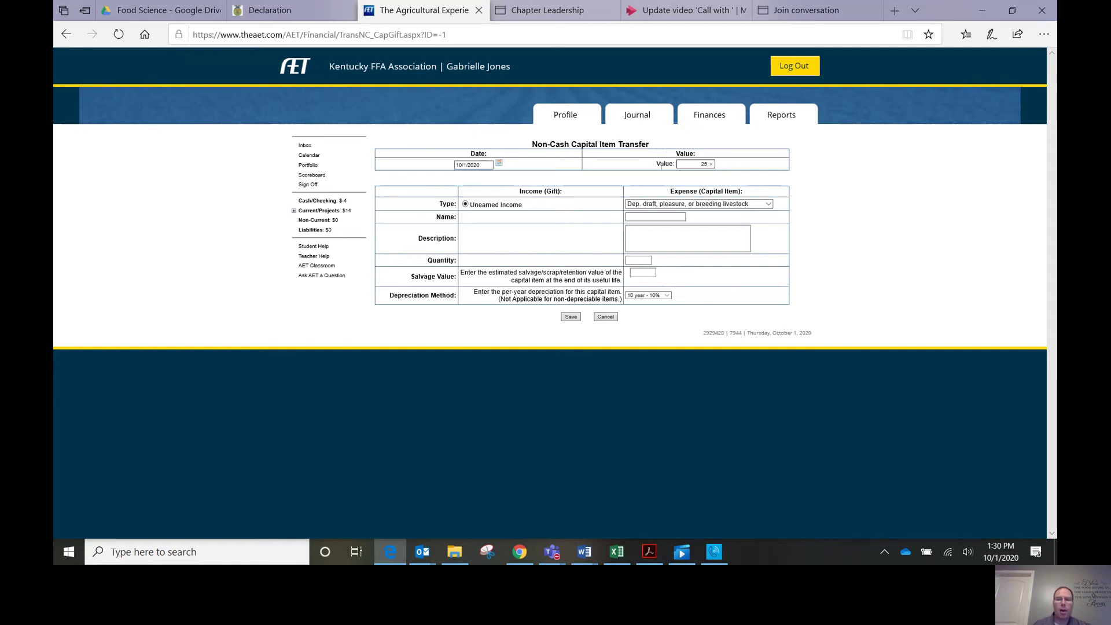
pyautogui.click(769, 207)
pyautogui.click(770, 207)
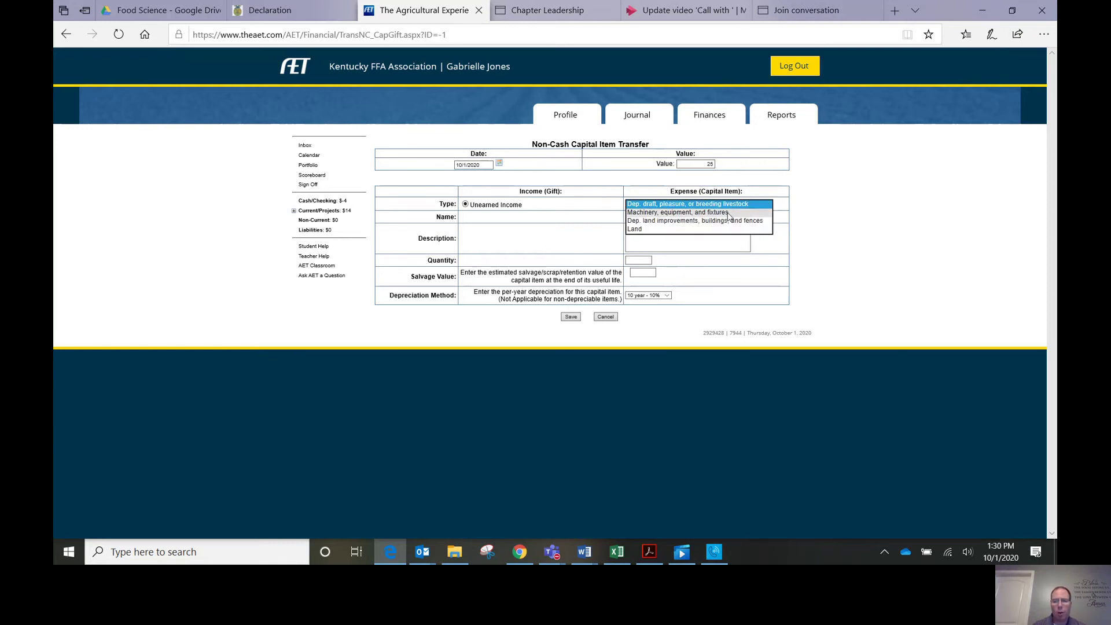
pyautogui.click(703, 213)
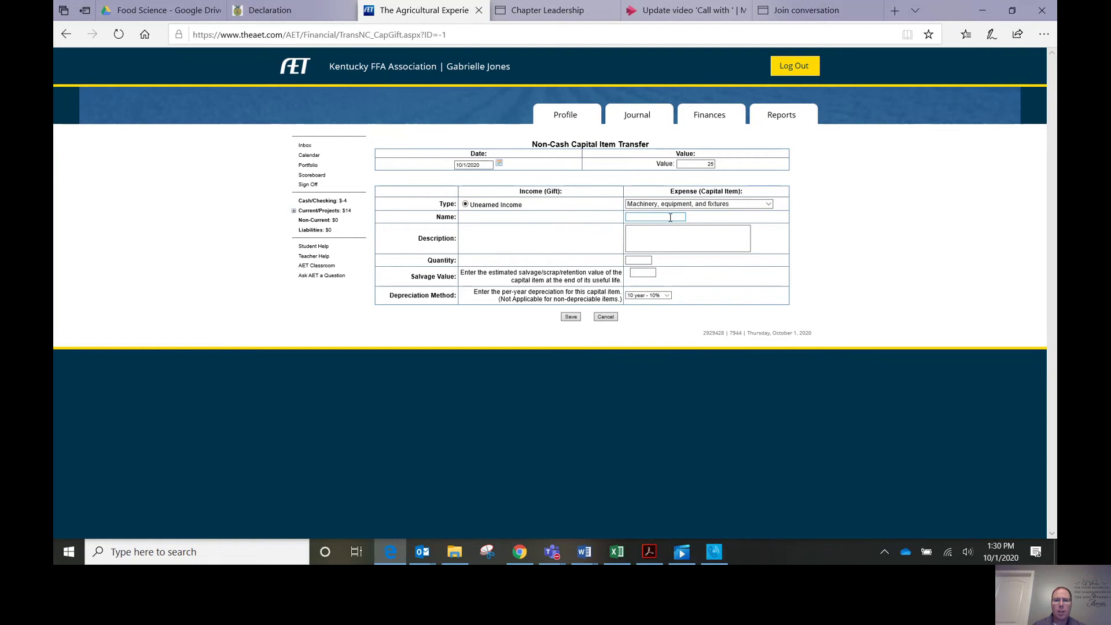
# Step: Name the item Chicken Feeder with quantity 1 and salvage value 10, then save it
pyautogui.click(670, 217)
pyautogui.write('Chicken')
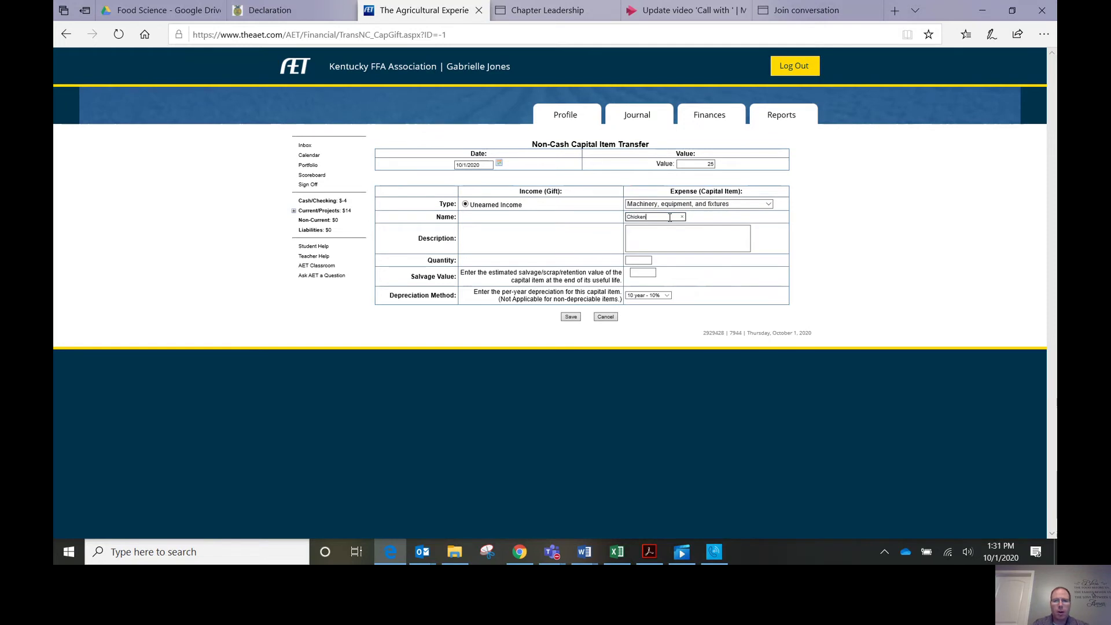
pyautogui.write(' Feeder')
pyautogui.click(653, 232)
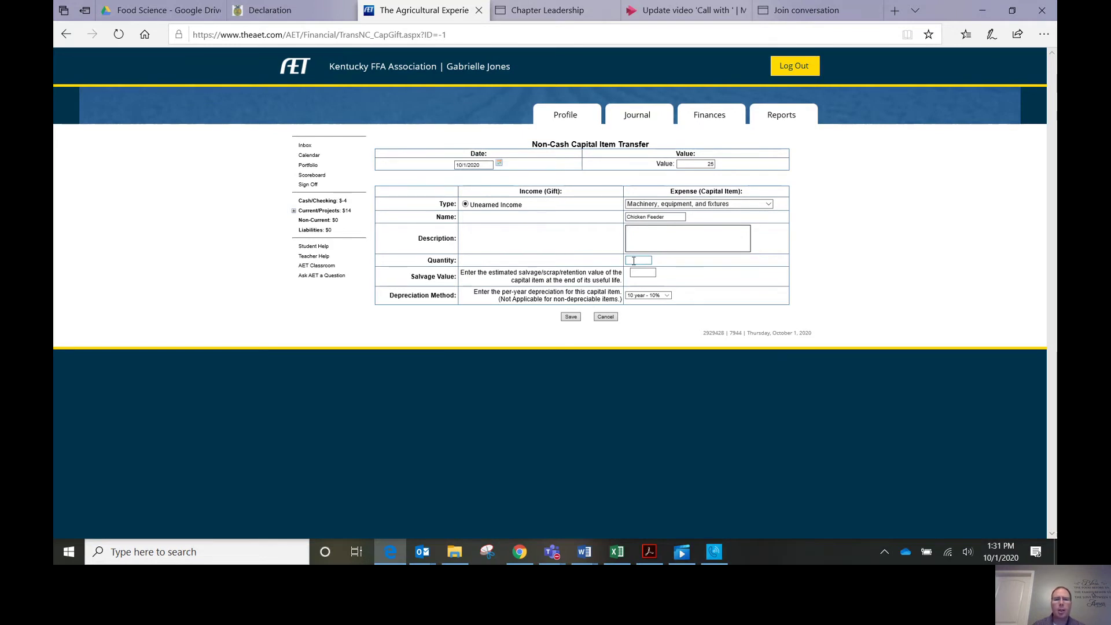
pyautogui.click(634, 261)
pyautogui.write('1')
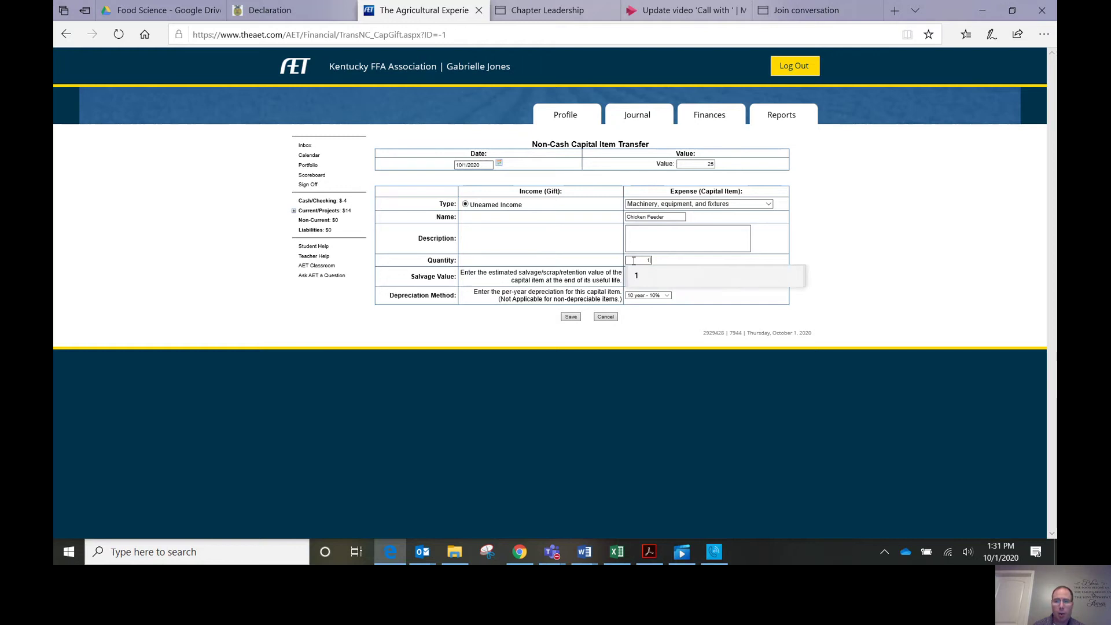
pyautogui.click(693, 302)
pyautogui.click(643, 272)
pyautogui.write('10')
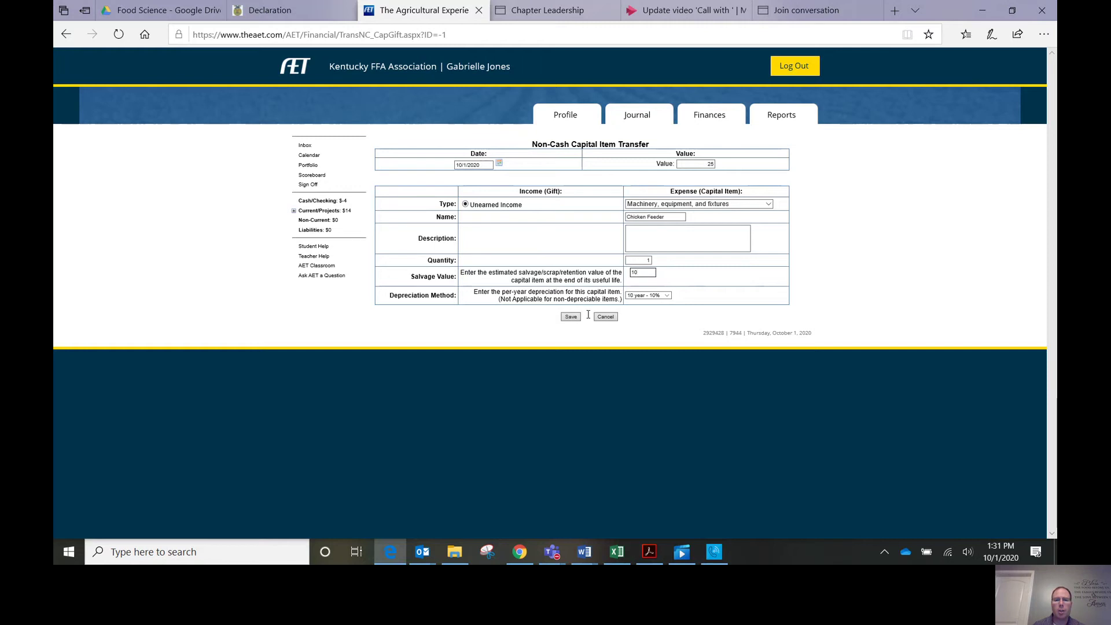
pyautogui.click(570, 318)
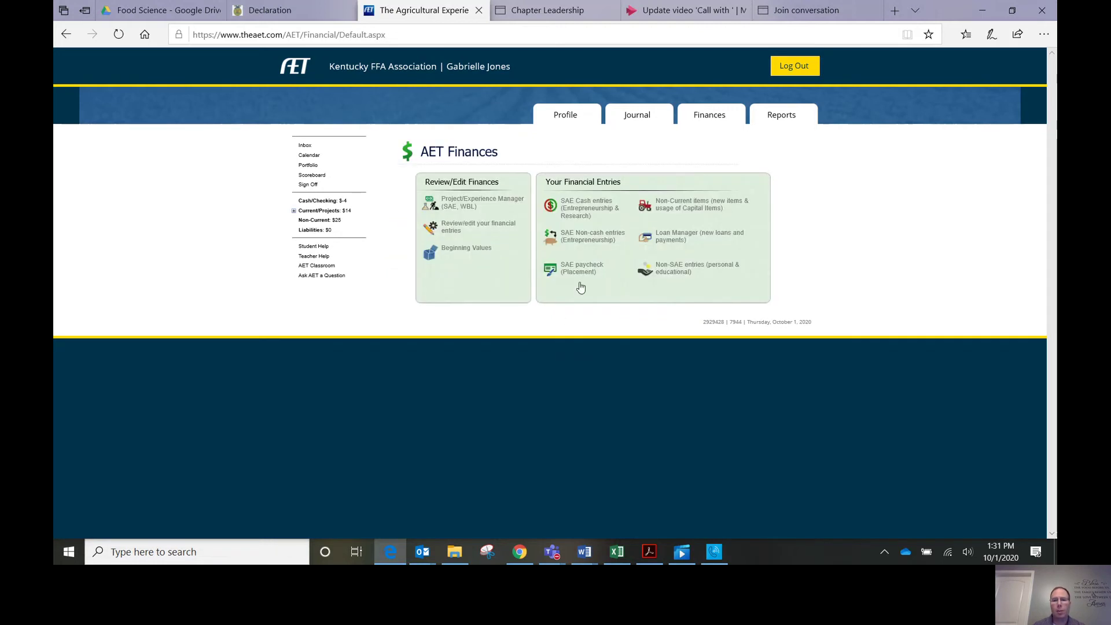
# Step: Save a $3 Used at Home entry for Poultry Production with memo '1 dozen eggs'
pyautogui.click(571, 238)
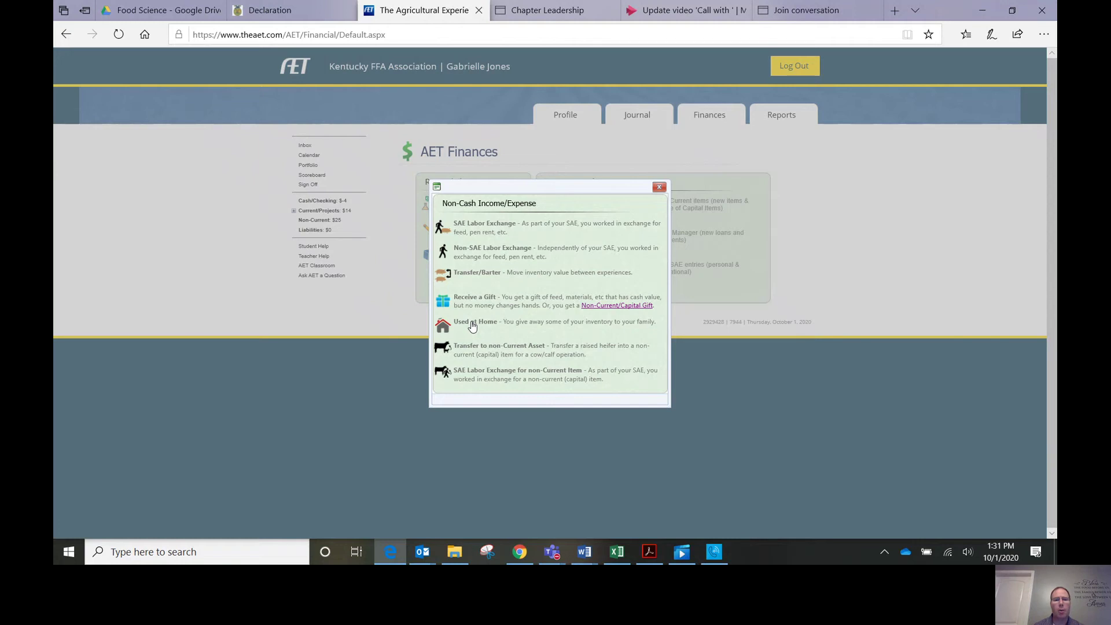
pyautogui.click(472, 326)
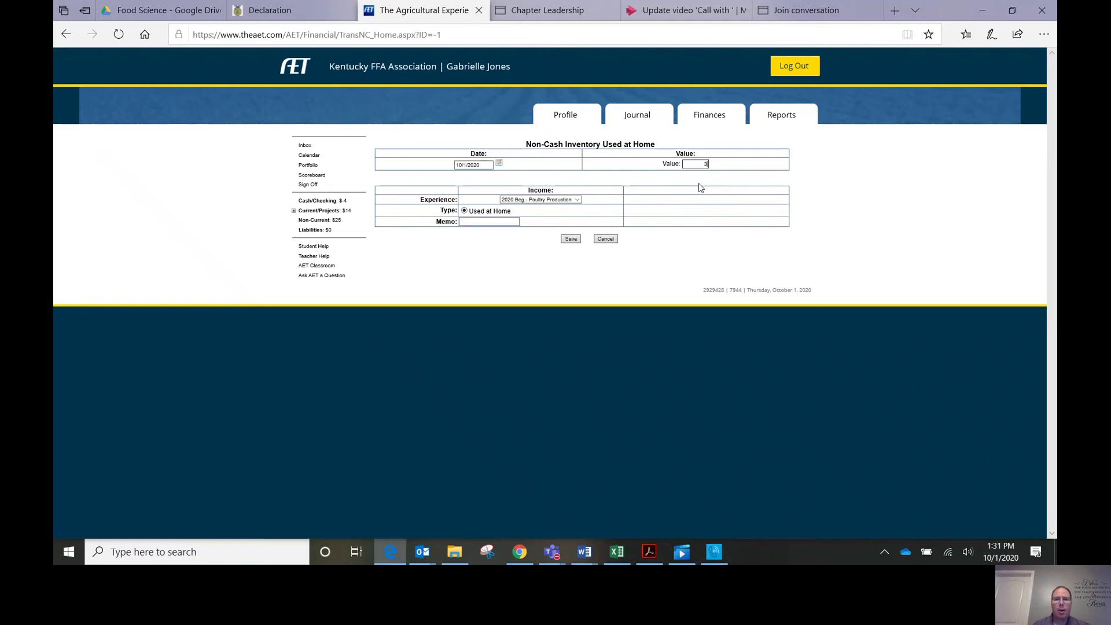
pyautogui.click(487, 222)
pyautogui.write('1')
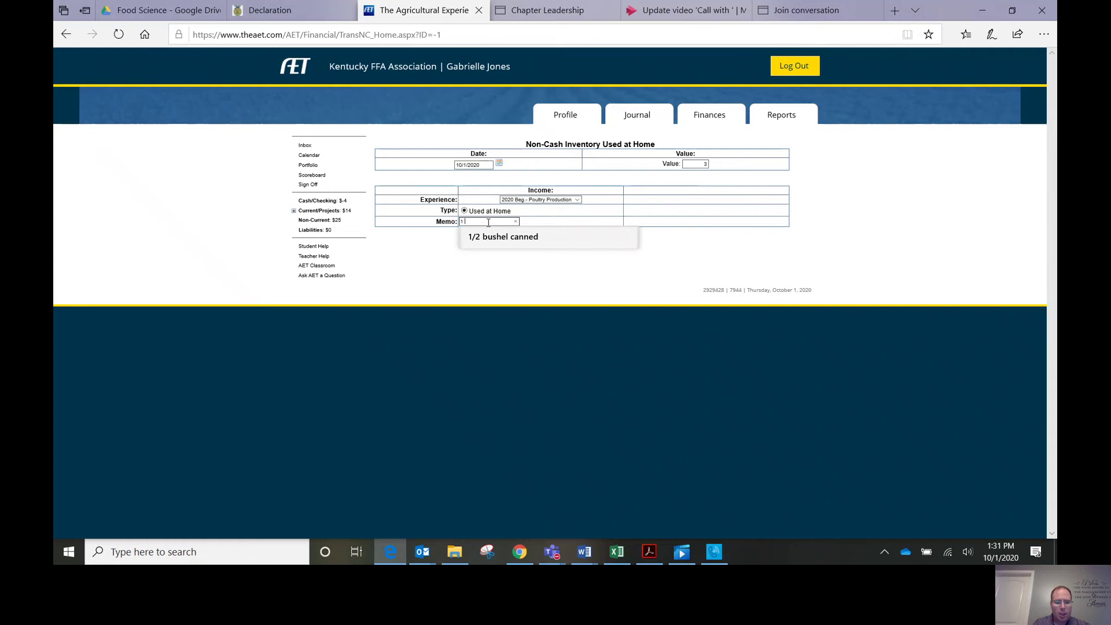
pyautogui.write(' dozen eg')
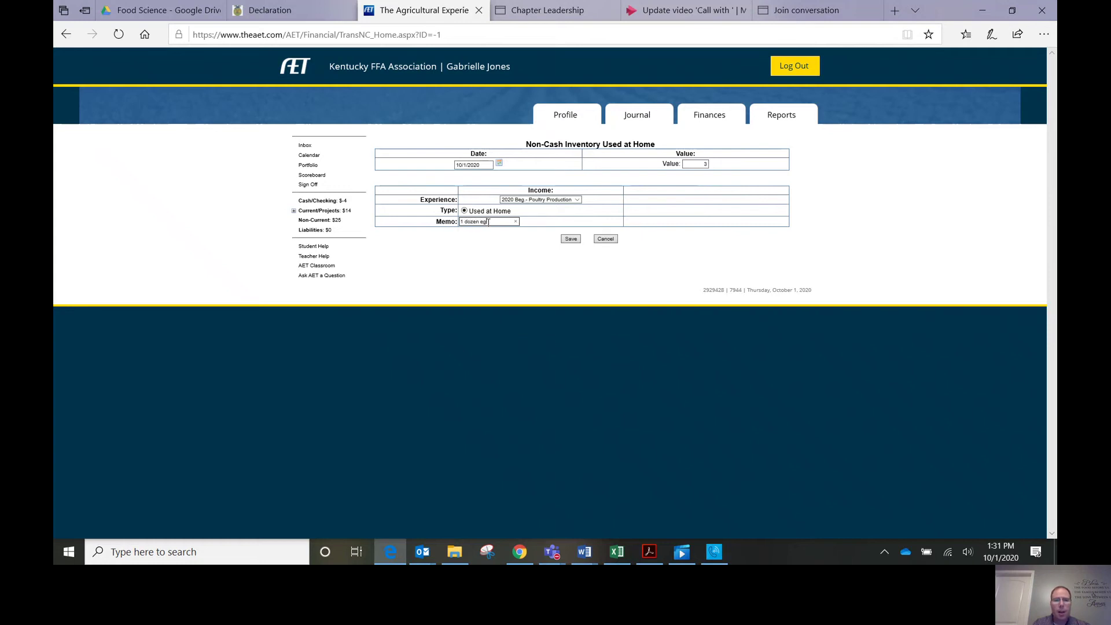
pyautogui.write('gs')
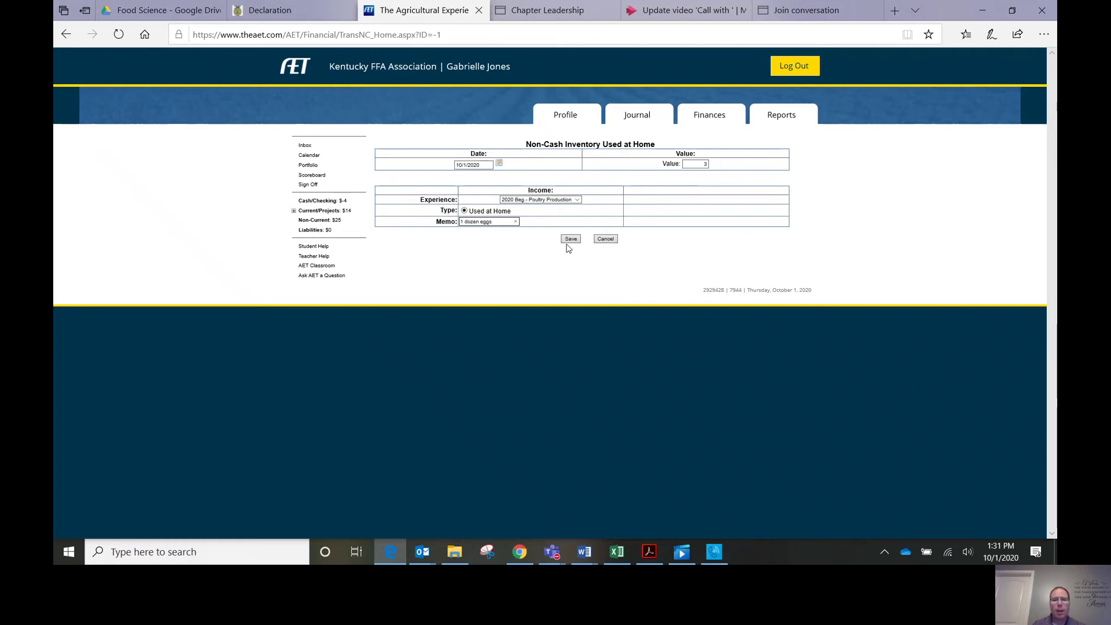
pyautogui.click(569, 243)
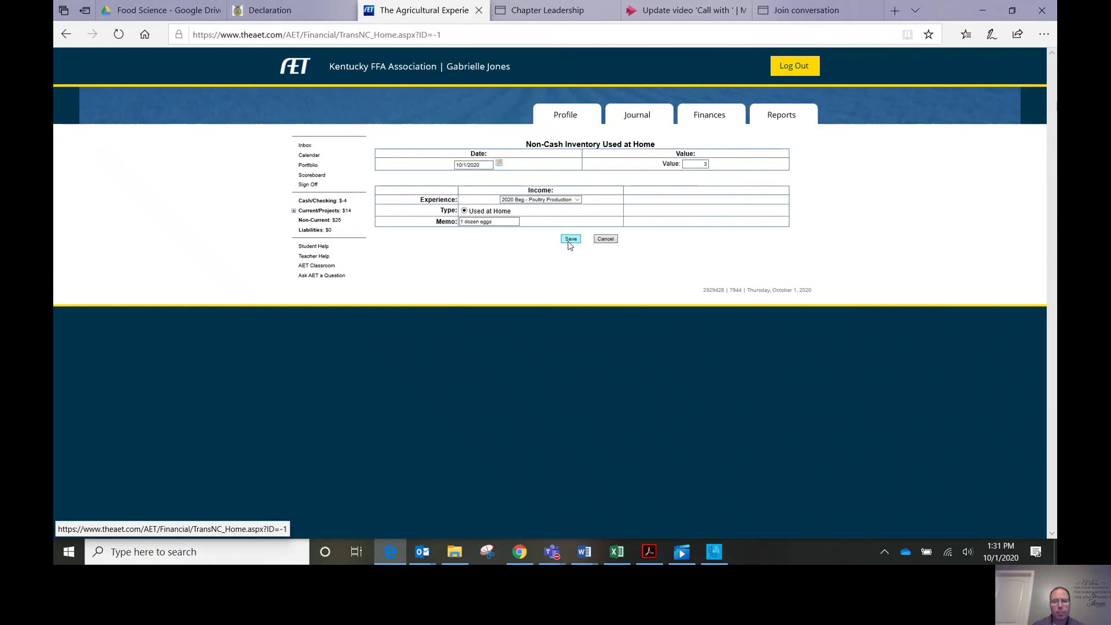
pyautogui.click(570, 240)
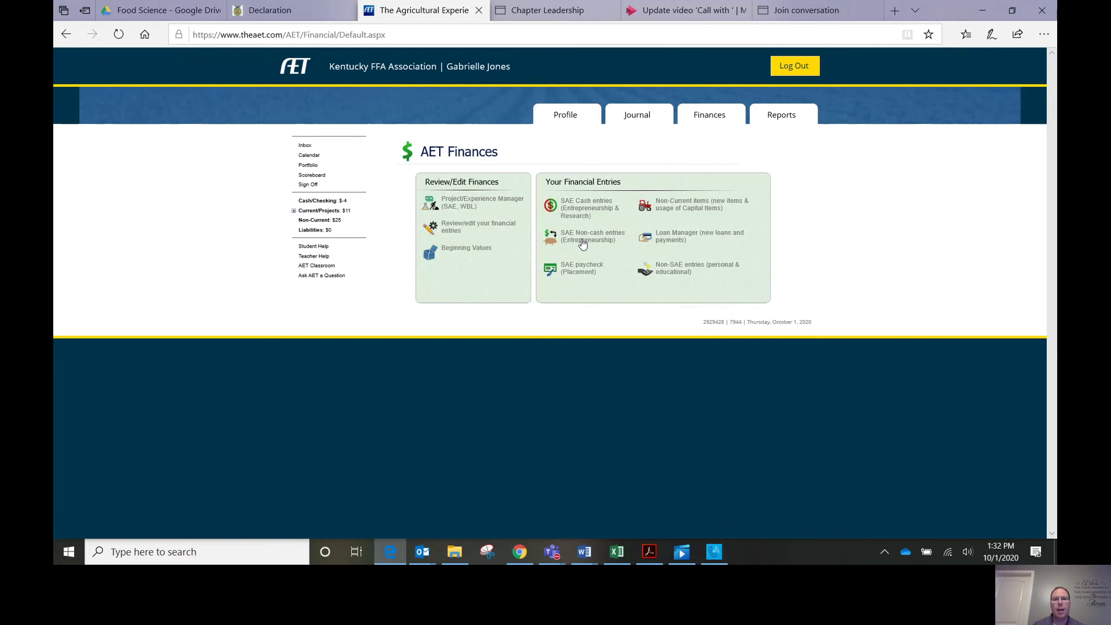
# Step: Close the non-cash choices and start a new Mt. Vernon Florist placement paycheck
pyautogui.click(582, 242)
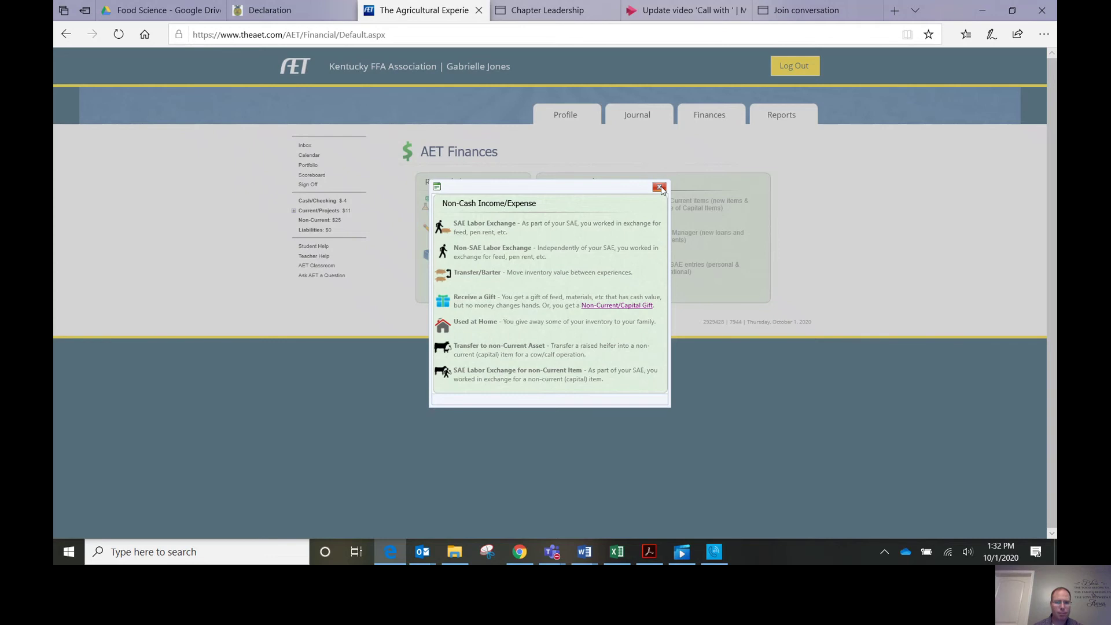
pyautogui.click(660, 188)
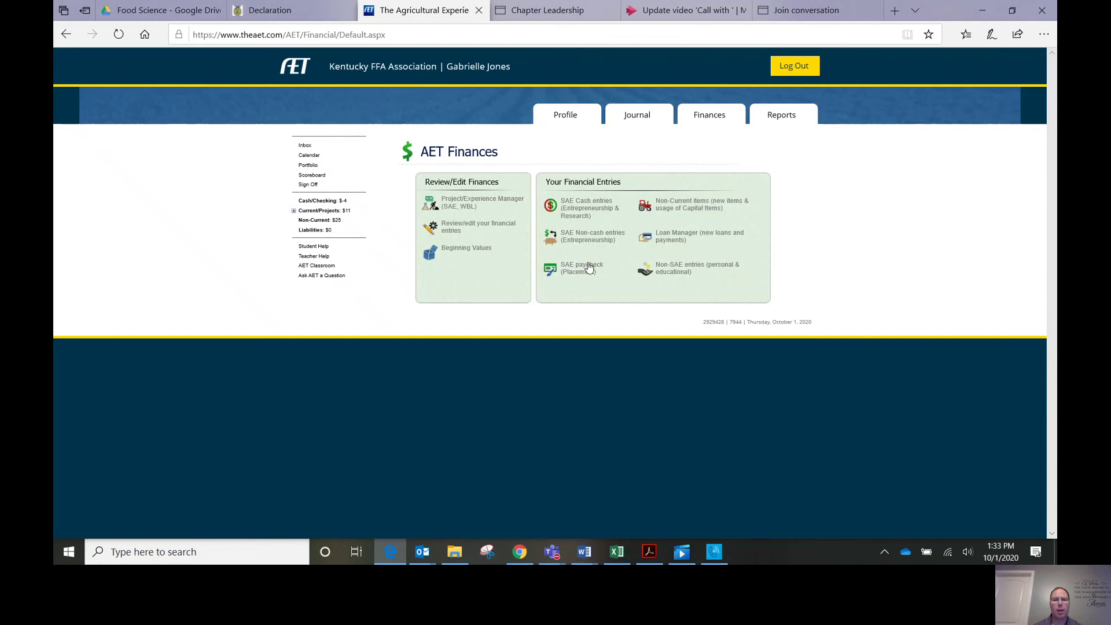
pyautogui.click(590, 267)
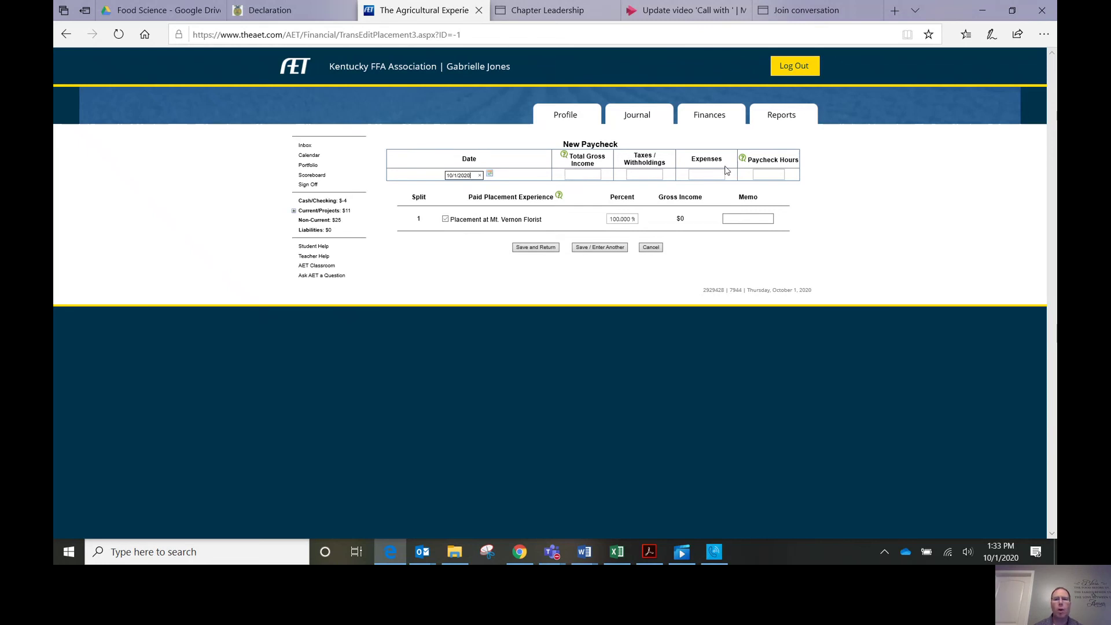
# Step: Save the paycheck with 5 hours, $50 gross income, $8 withholdings and $0 expenses
pyautogui.click(769, 175)
pyautogui.write('5')
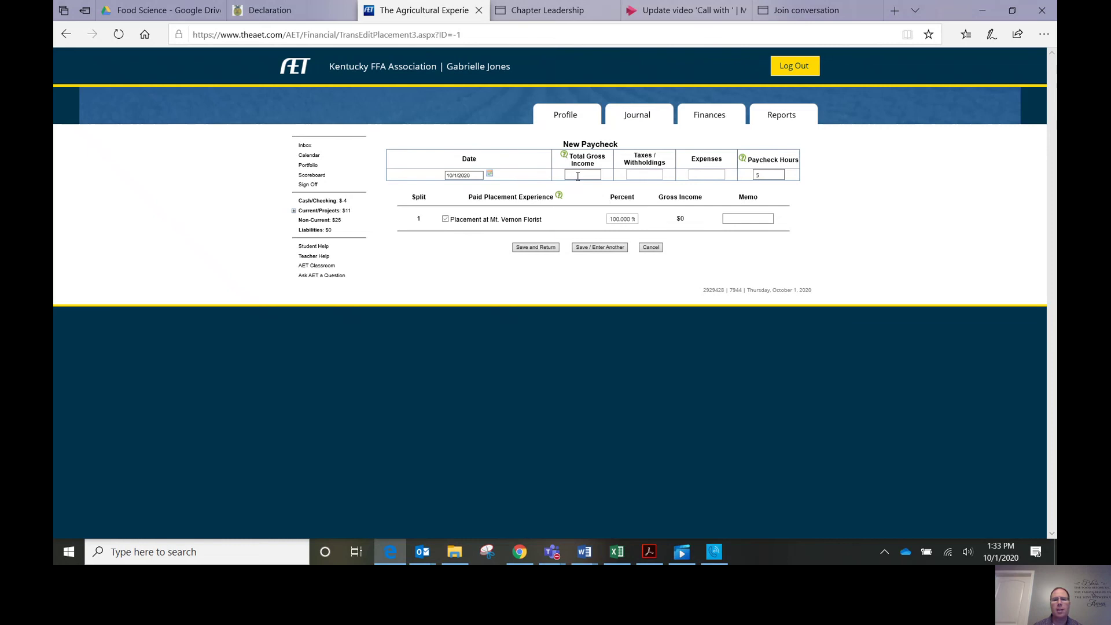
pyautogui.click(578, 176)
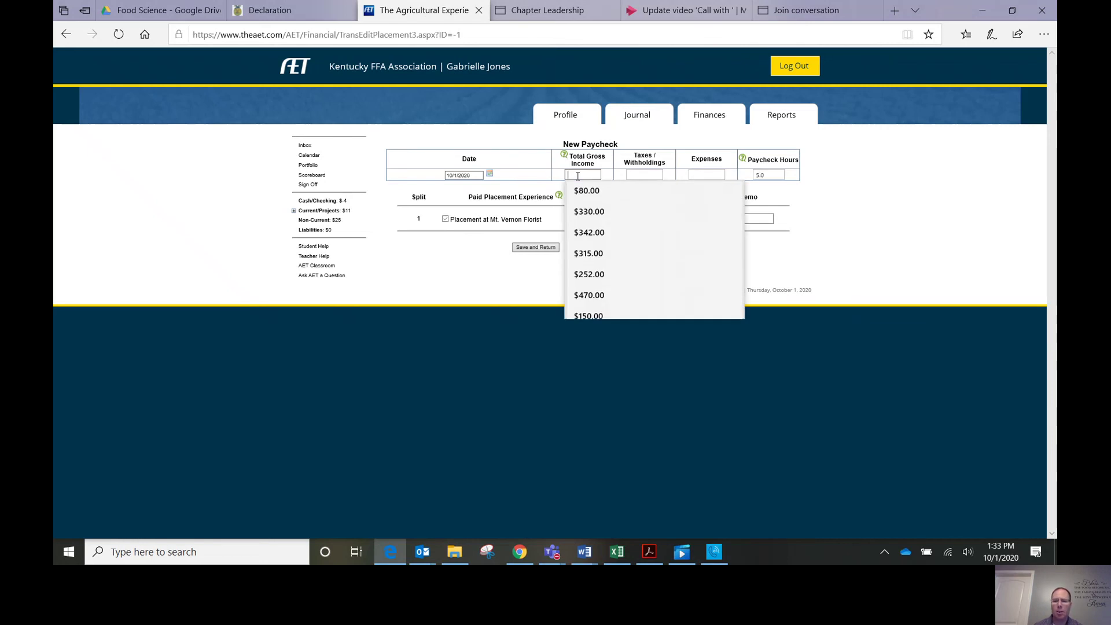
pyautogui.write('50')
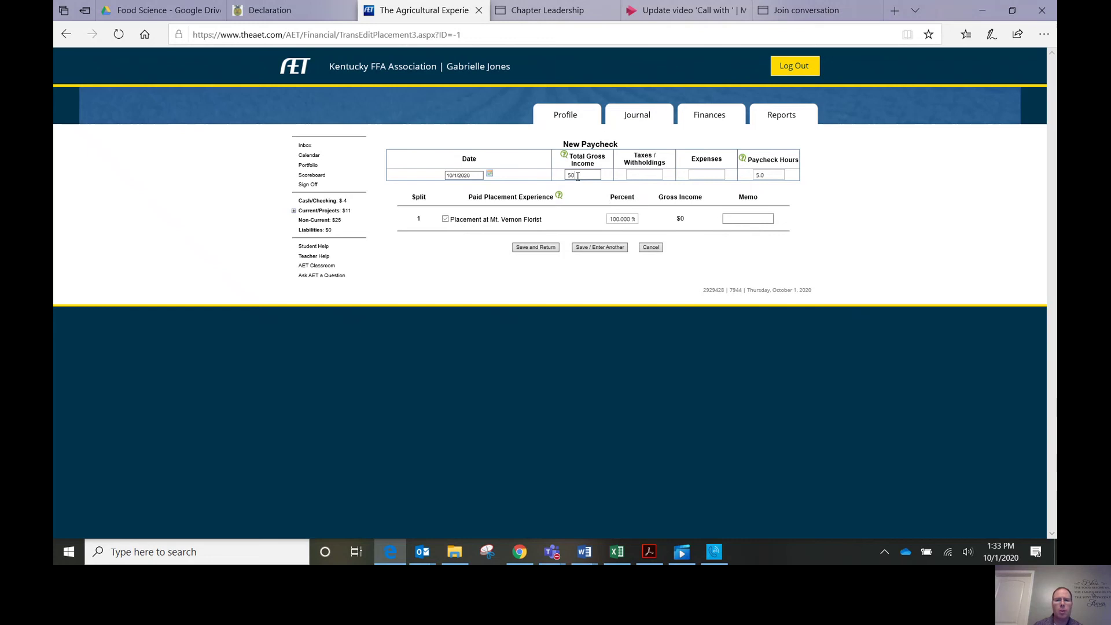
pyautogui.click(638, 175)
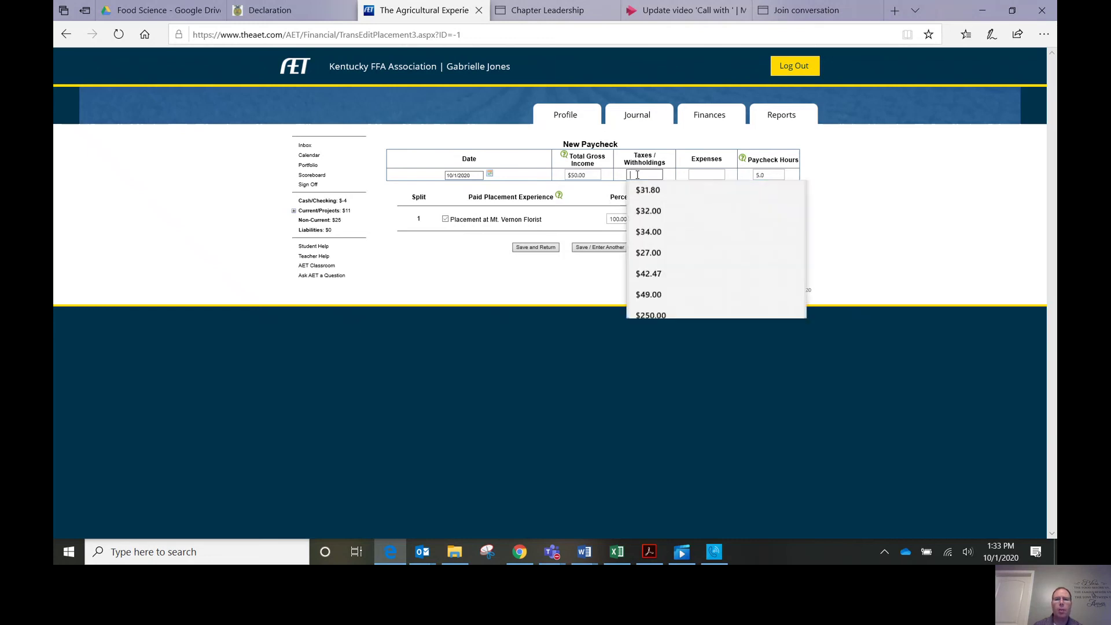
pyautogui.write('8')
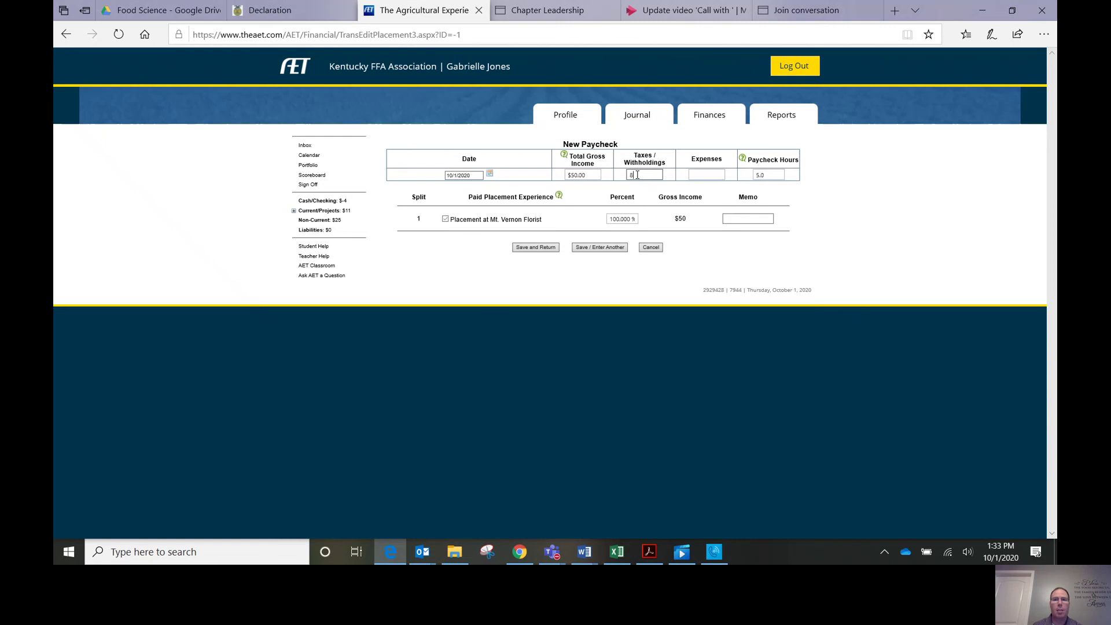
pyautogui.click(696, 174)
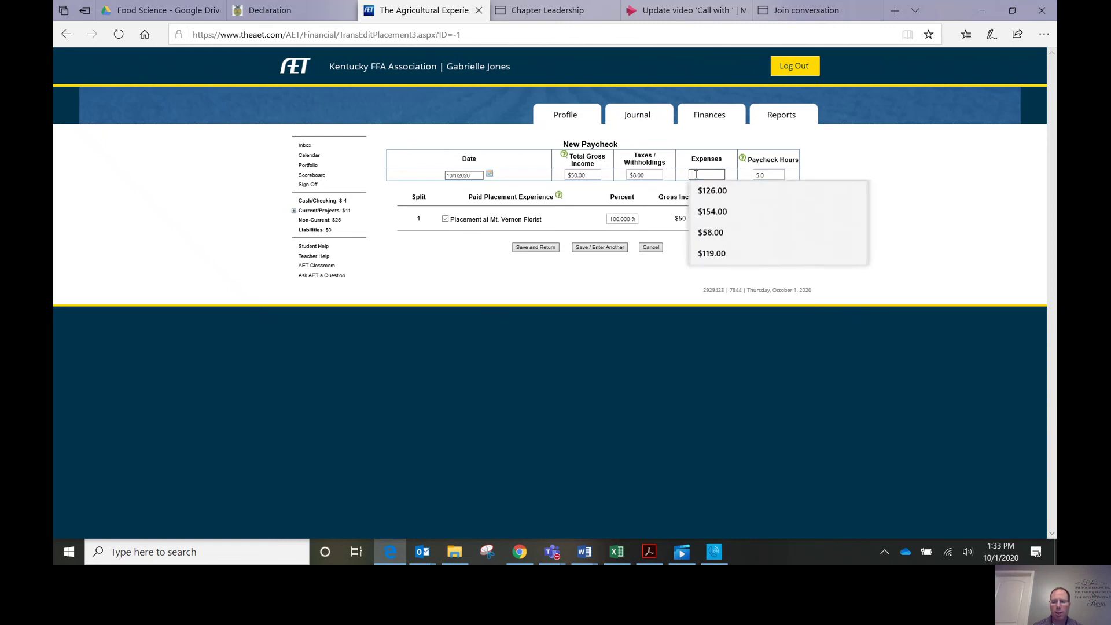
pyautogui.write('0')
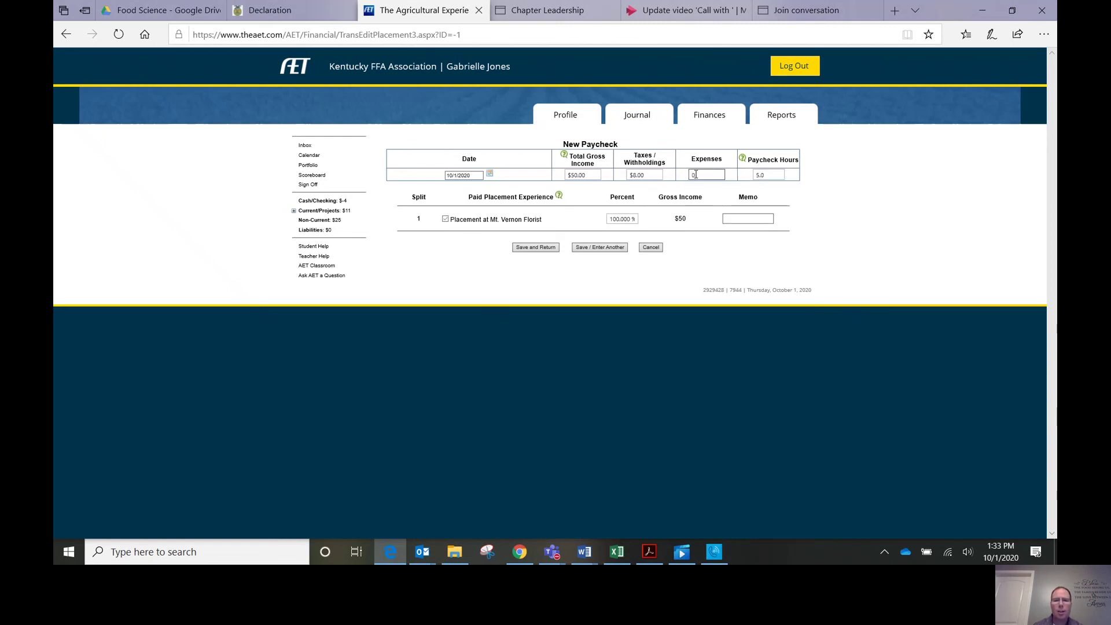
pyautogui.click(546, 253)
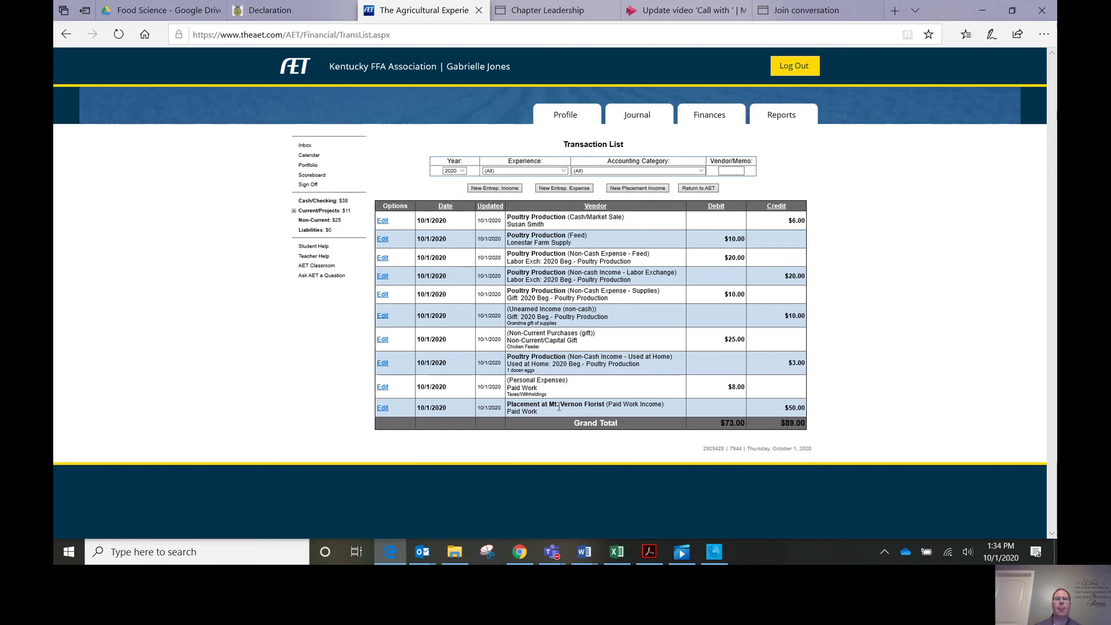
# Step: Leave the Transaction List and return to the Finances tab
pyautogui.click(711, 119)
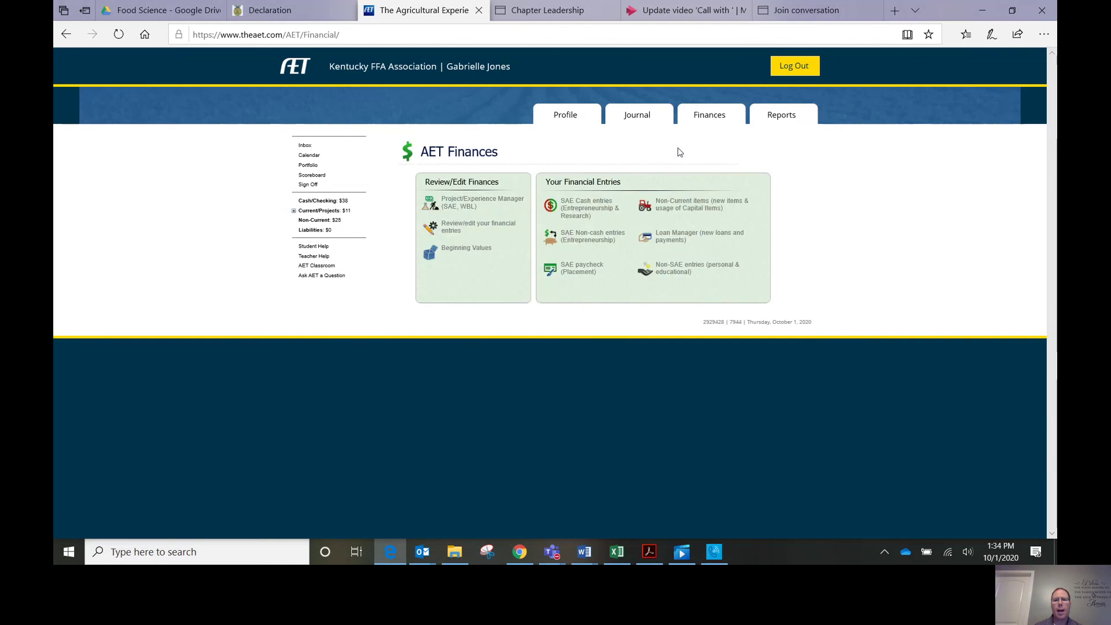